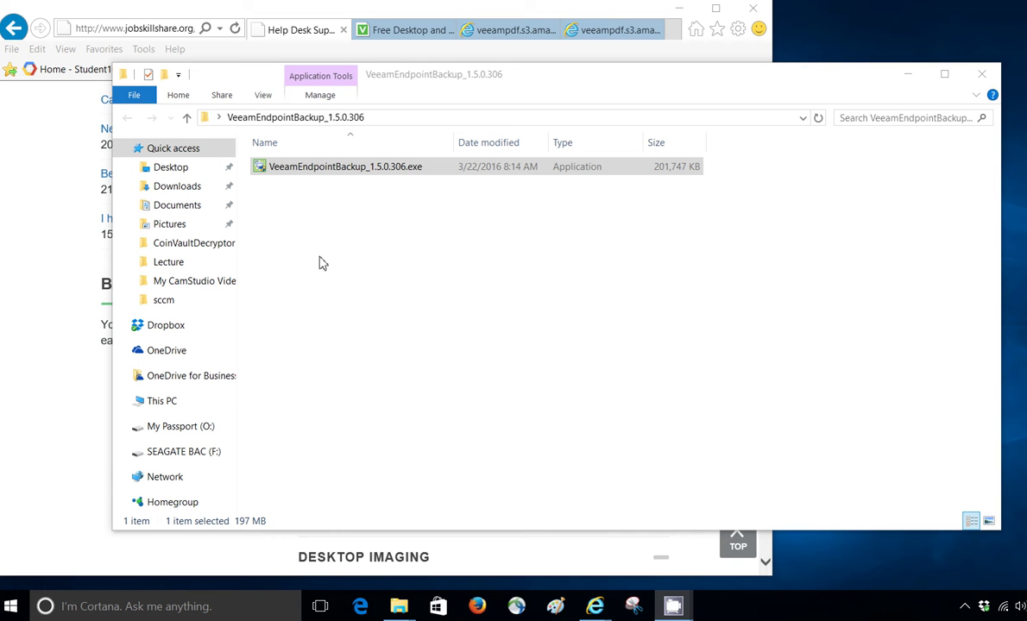
Bring the Help Desk course page forward and scroll to the Desktop Imaging lessons
click(314, 30)
scroll(425, 312, up, 3)
scroll(425, 312, up, 10)
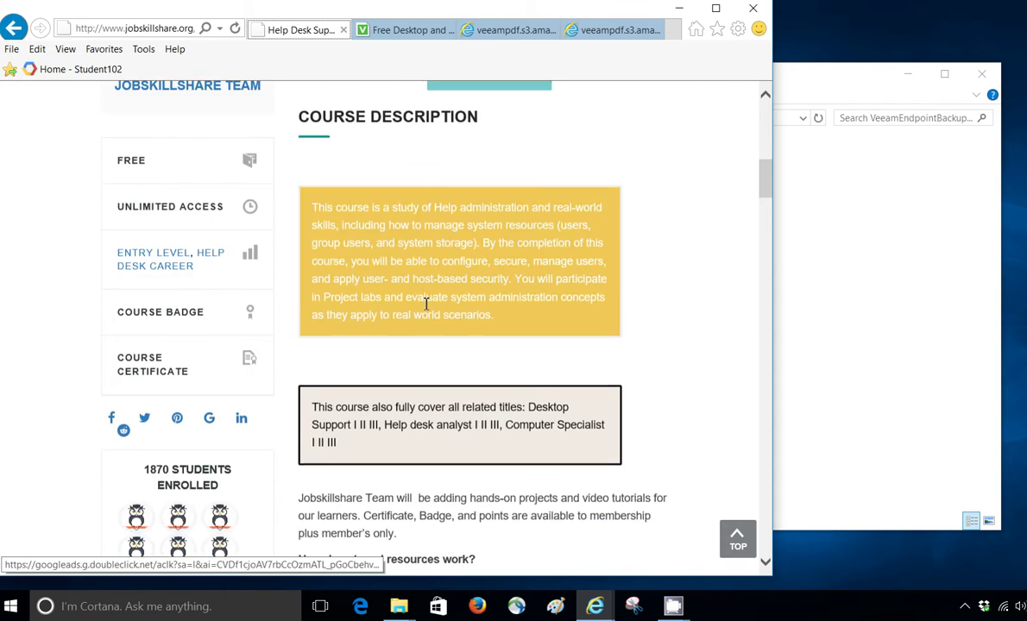
scroll(425, 304, up, 3)
scroll(425, 308, up, 3)
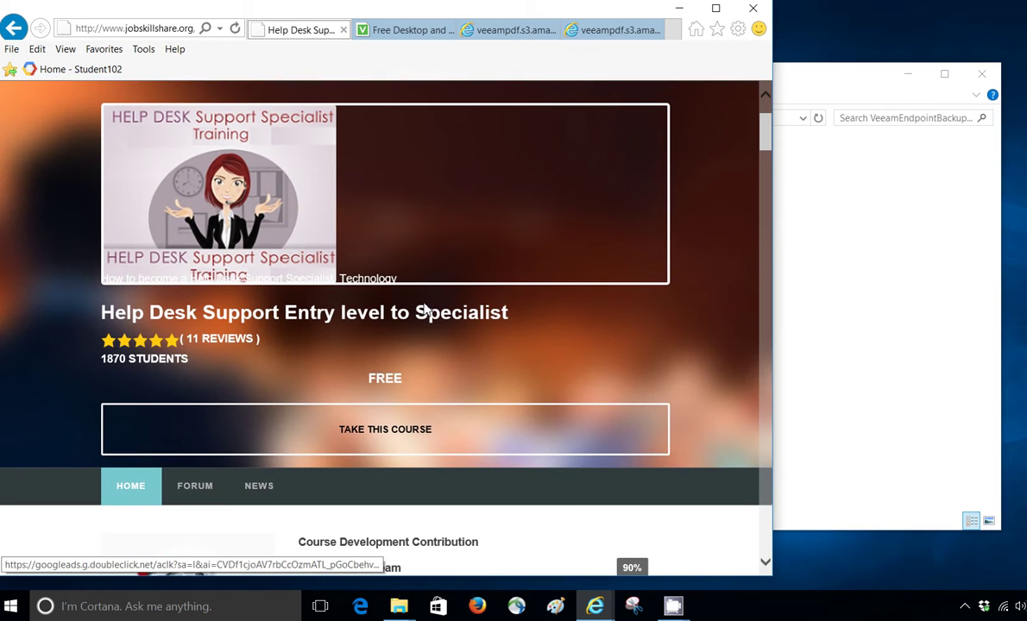
scroll(425, 311, up, 2)
scroll(424, 309, down, 2)
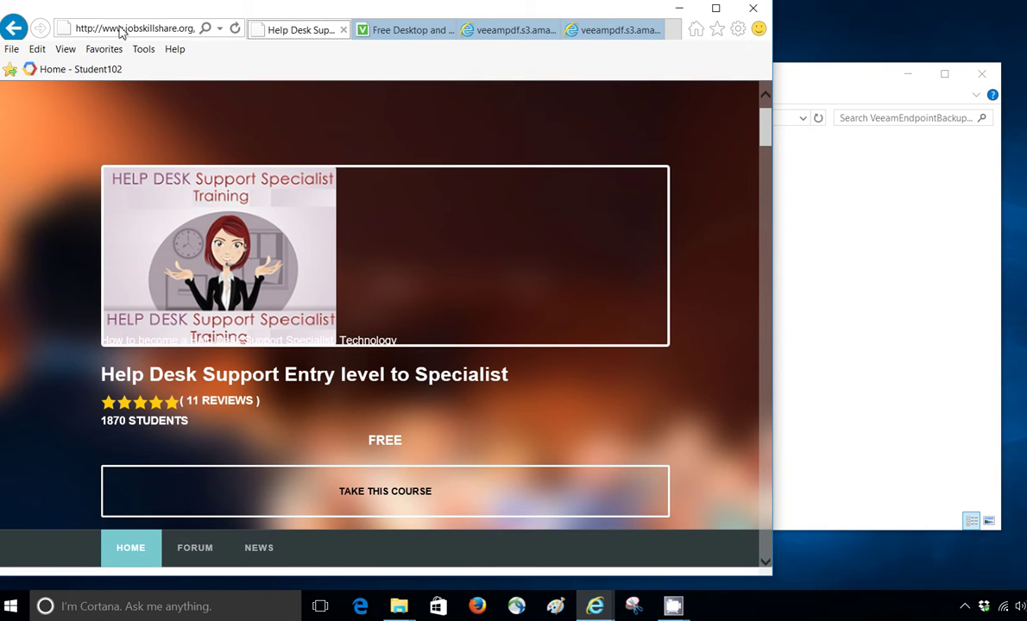
scroll(277, 312, down, 4)
scroll(276, 312, down, 15)
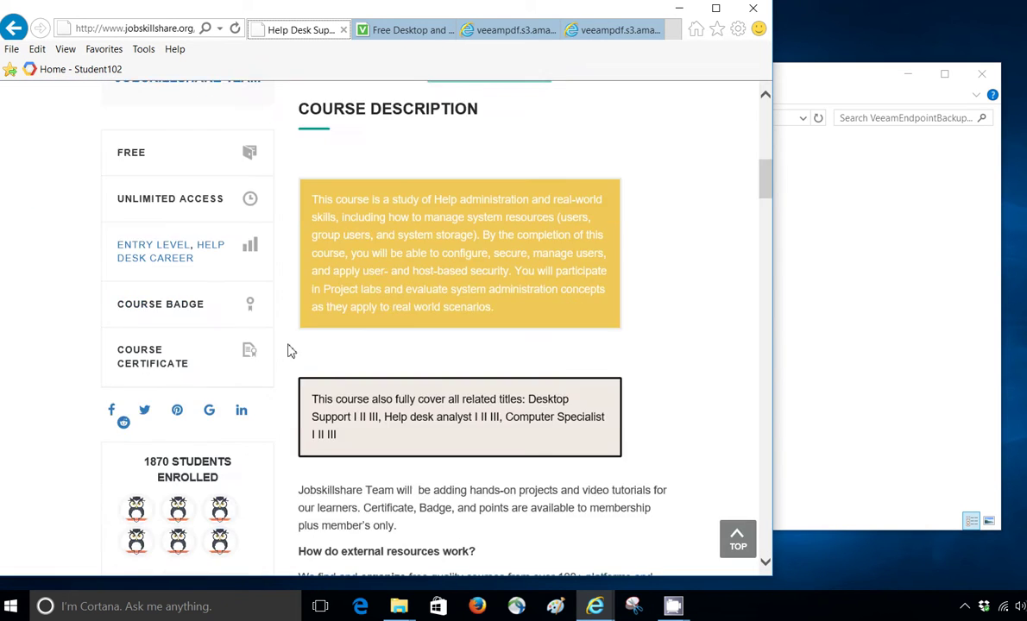
scroll(316, 376, down, 6)
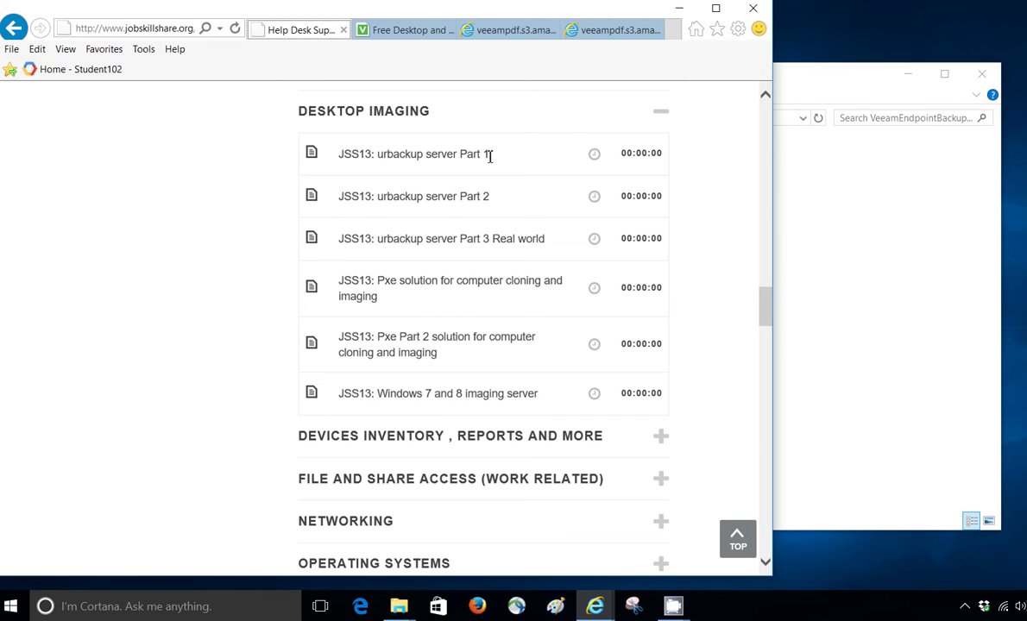
Highlight the 'Windows 7 and 8 imaging server' lesson title
drag(489, 156, 377, 173)
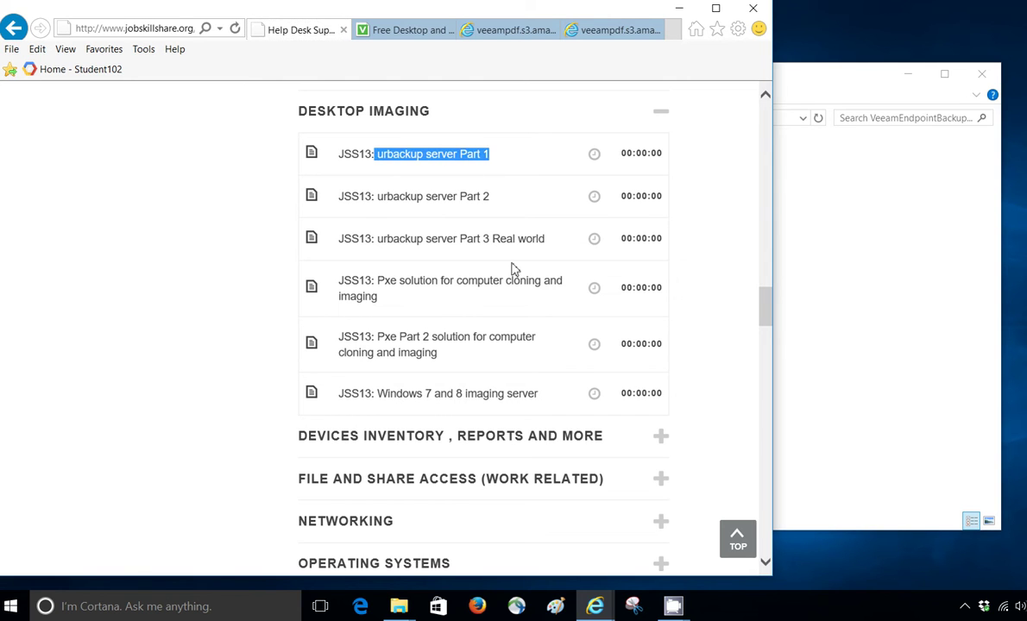
click(535, 242)
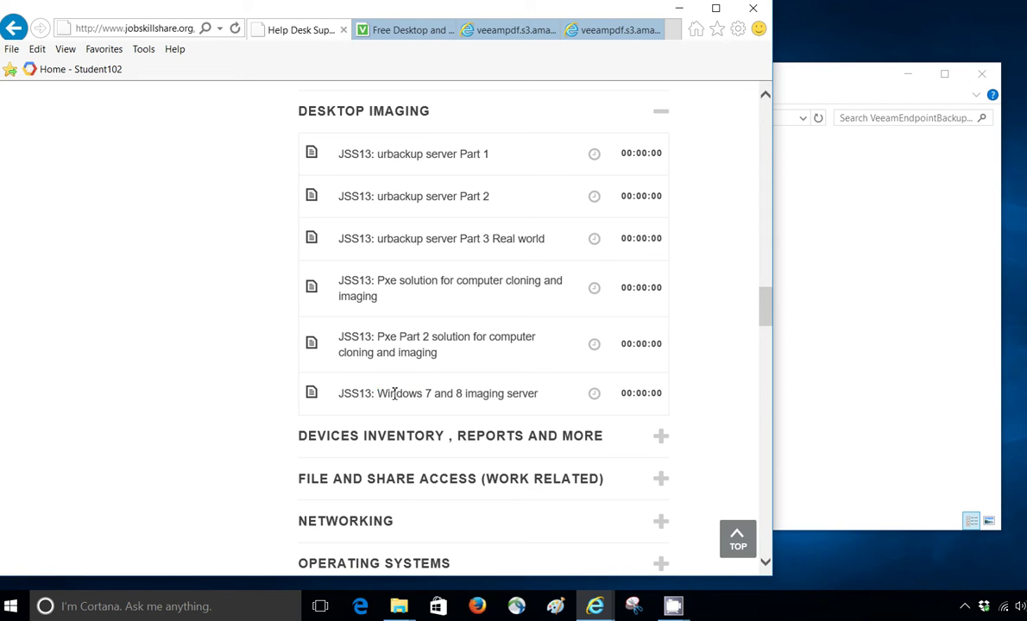
drag(374, 394, 555, 395)
scroll(339, 414, down, 1)
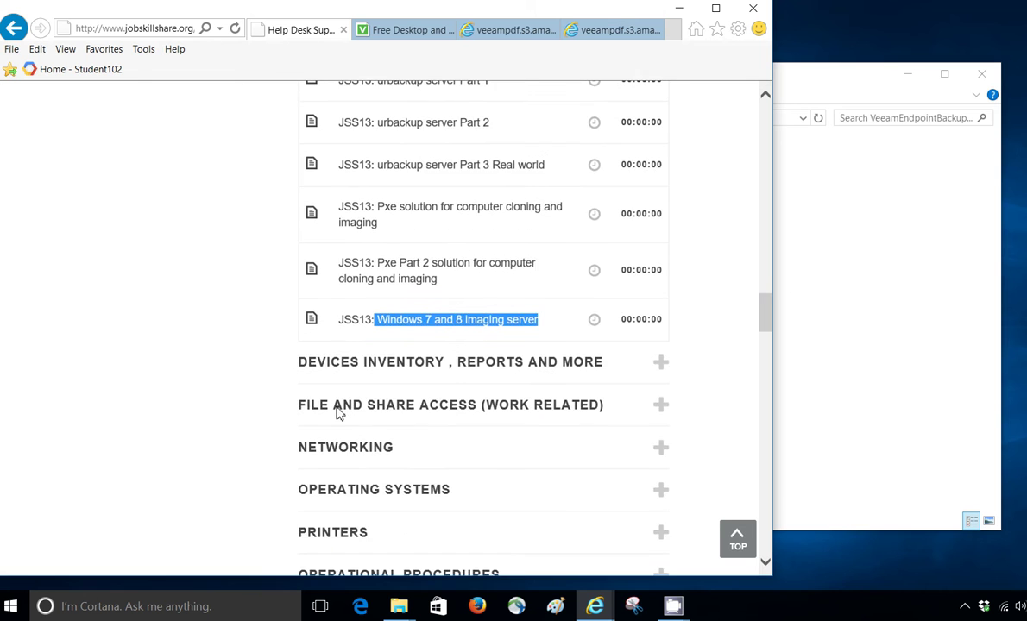
scroll(338, 414, up, 2)
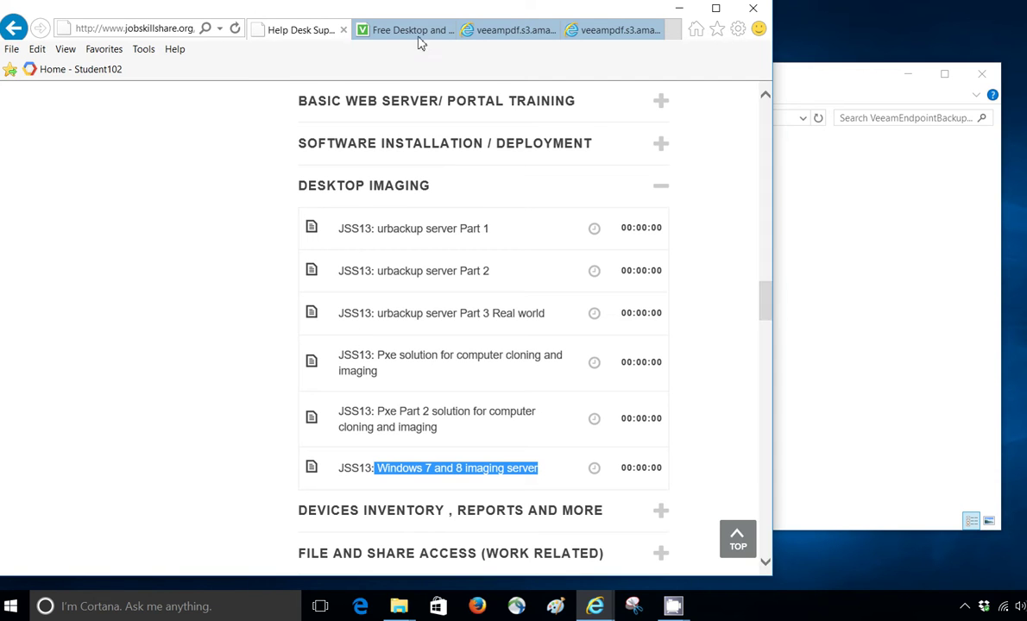
Switch to the Veeam Endpoint Backup FREE 1.5 page and widen the browser window
click(384, 29)
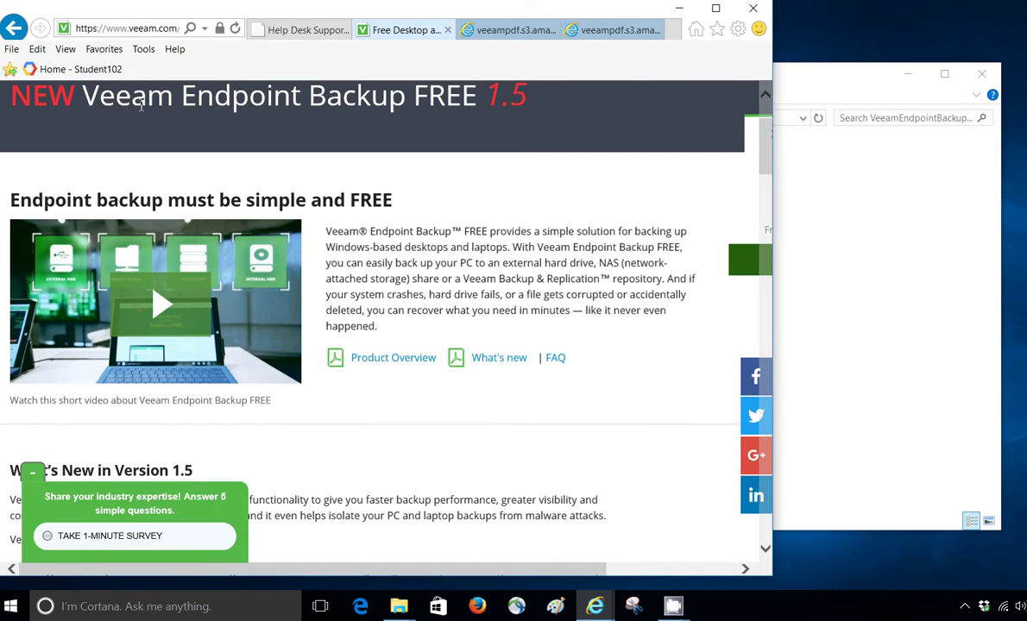
scroll(242, 184, up, 3)
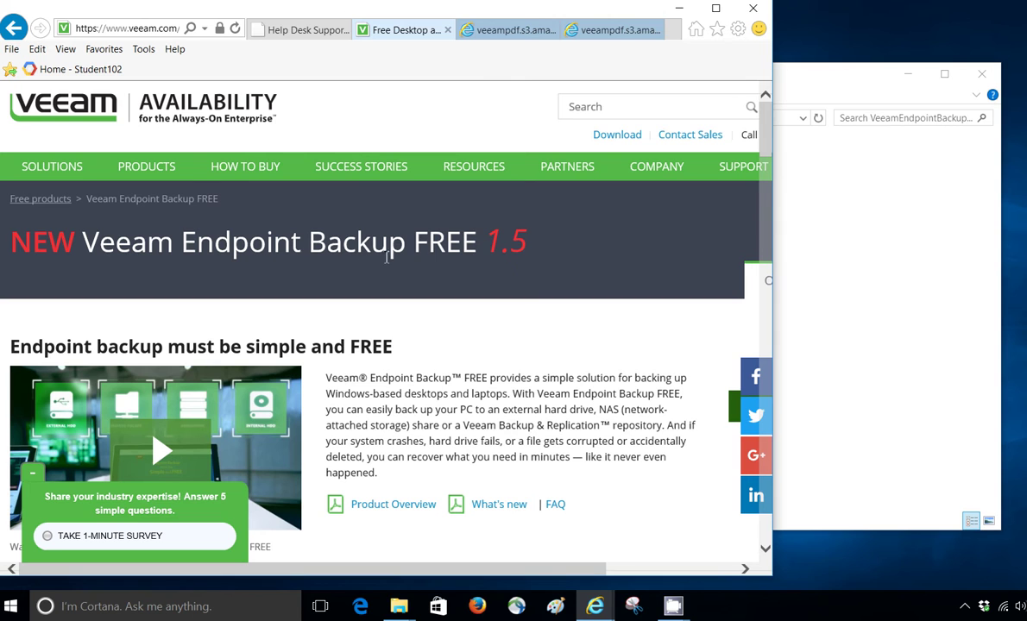
scroll(429, 362, down, 1)
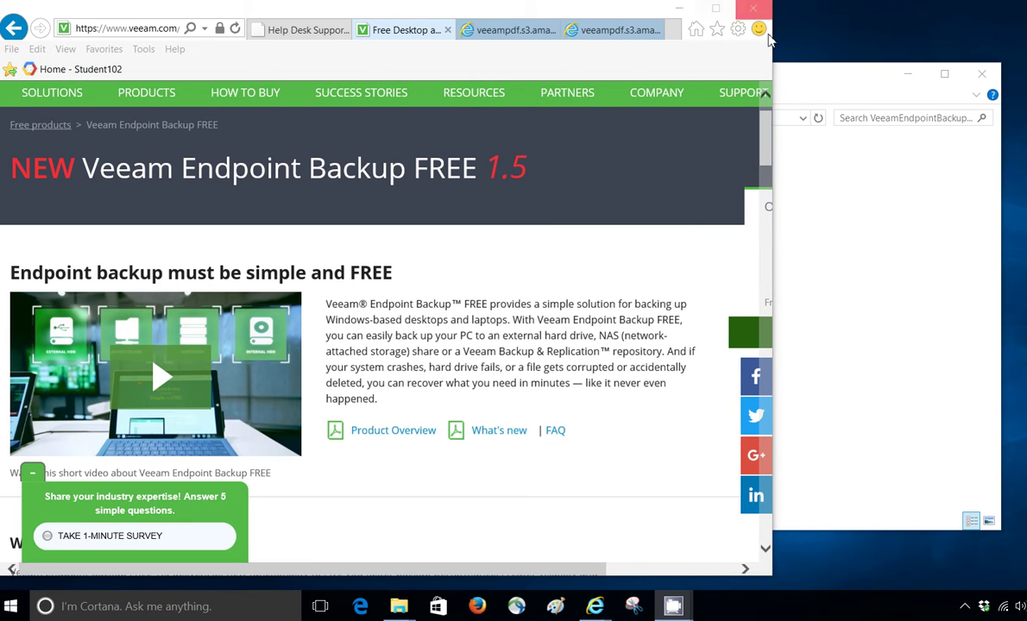
drag(772, 45, 995, 83)
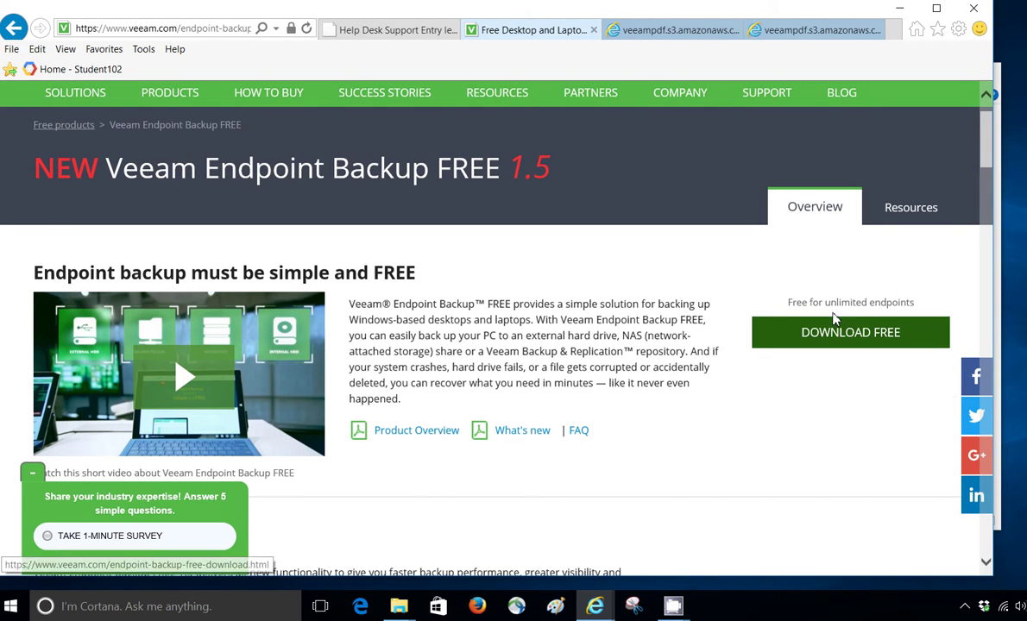
Highlight the 'Free for unlimited endpoints' line and read further down the page
drag(730, 290, 894, 312)
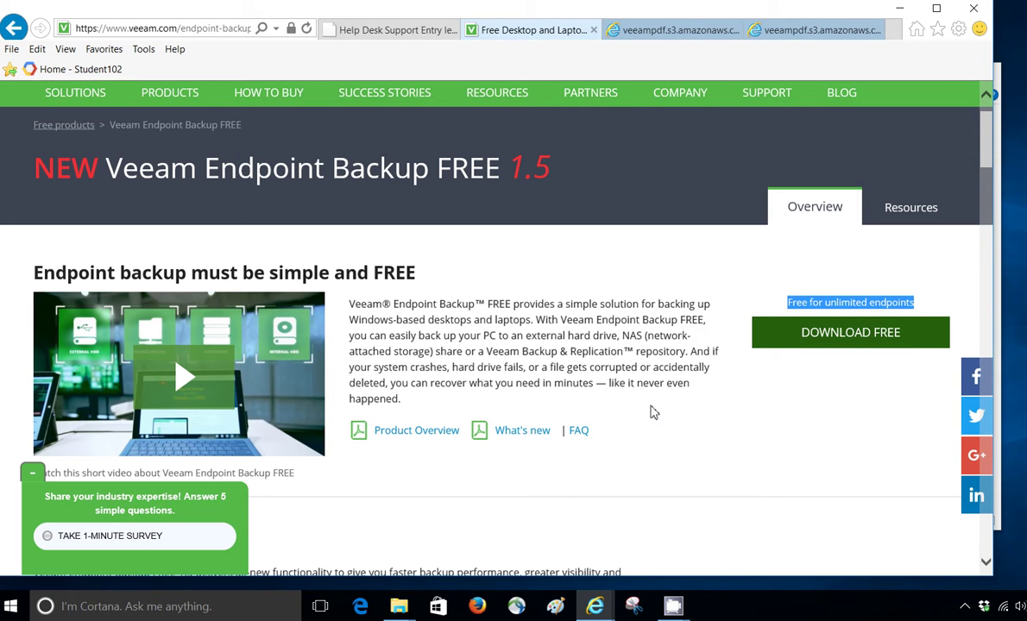
scroll(576, 413, down, 1)
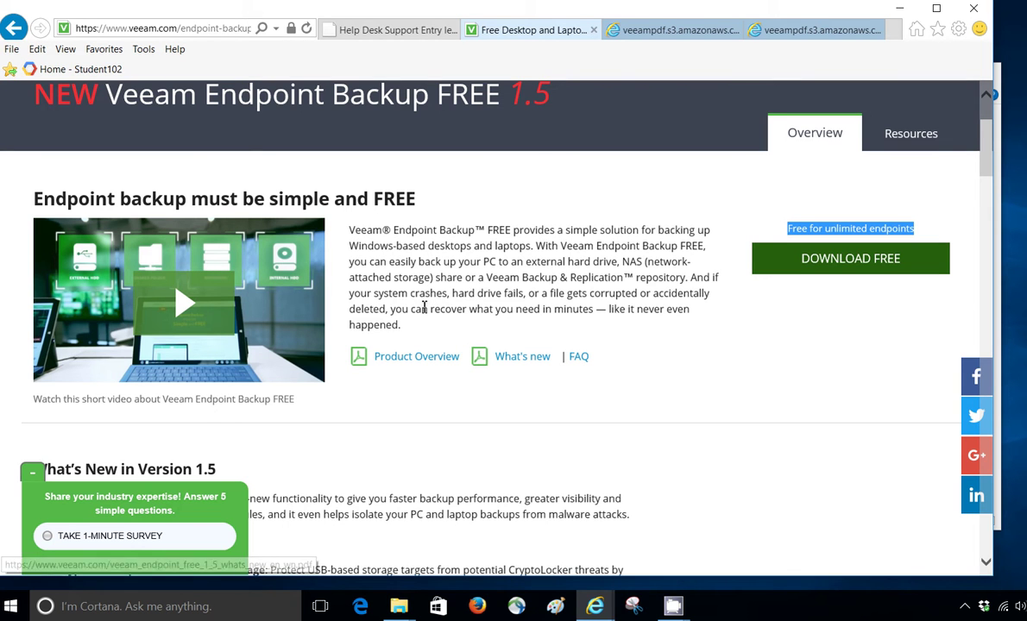
scroll(364, 367, down, 1)
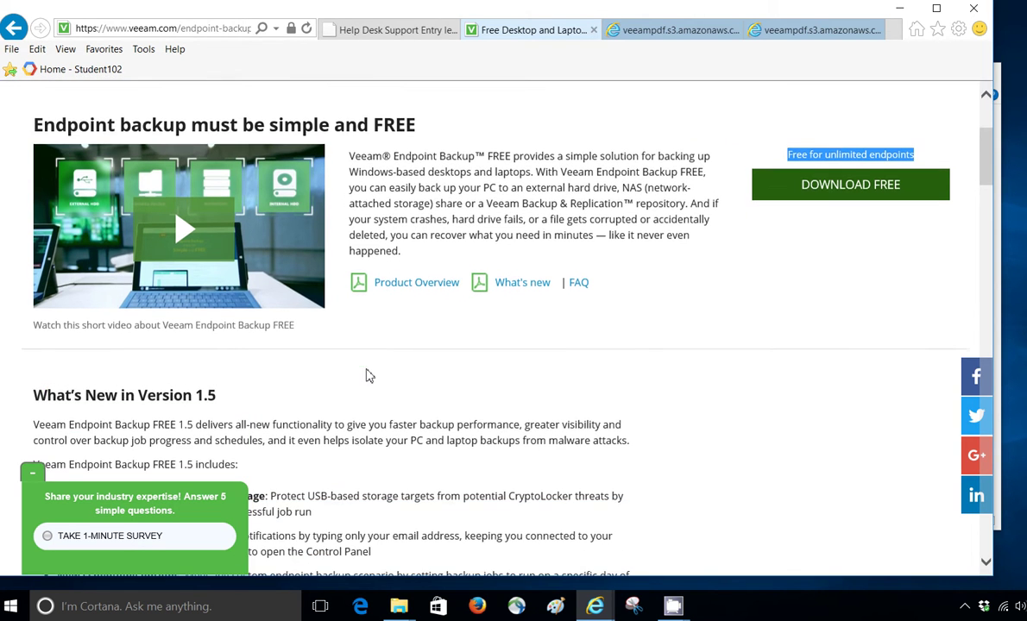
Open the Product Overview datasheet PDF and scroll to page 2's system requirements
click(398, 291)
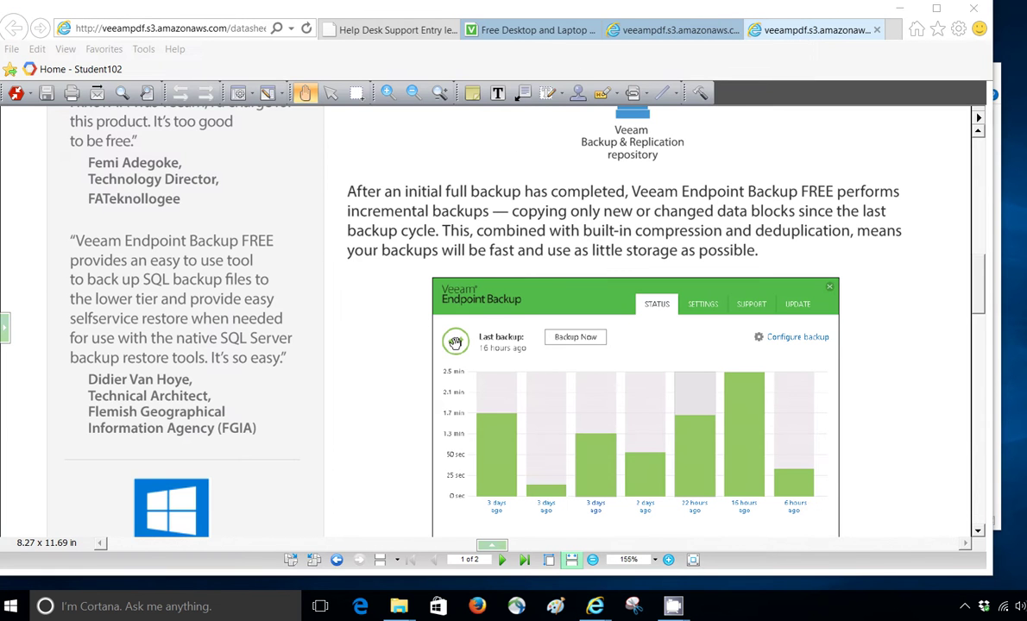
scroll(184, 334, up, 5)
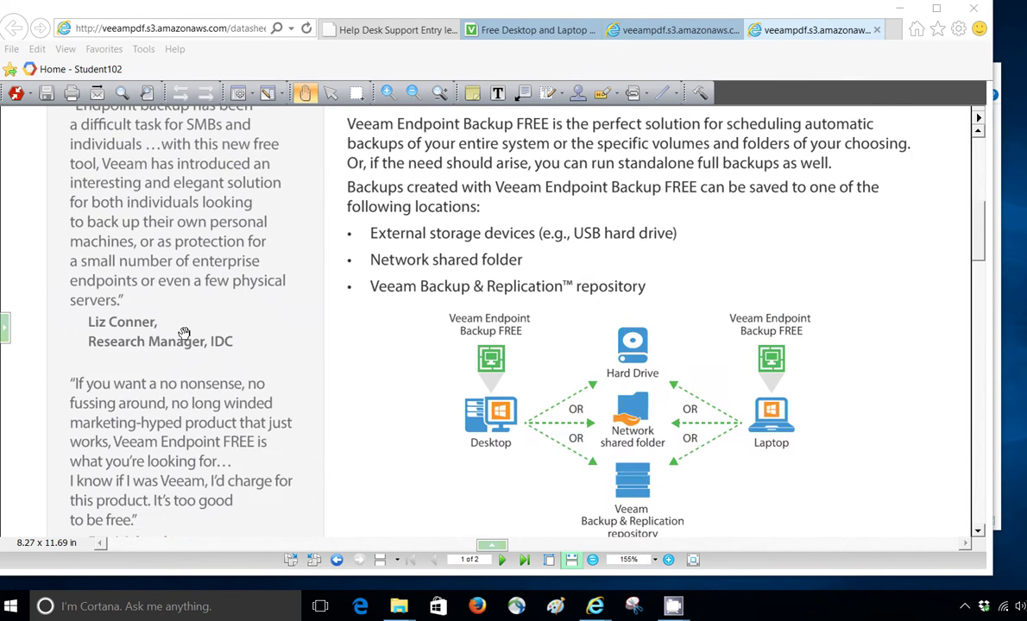
scroll(184, 334, down, 1)
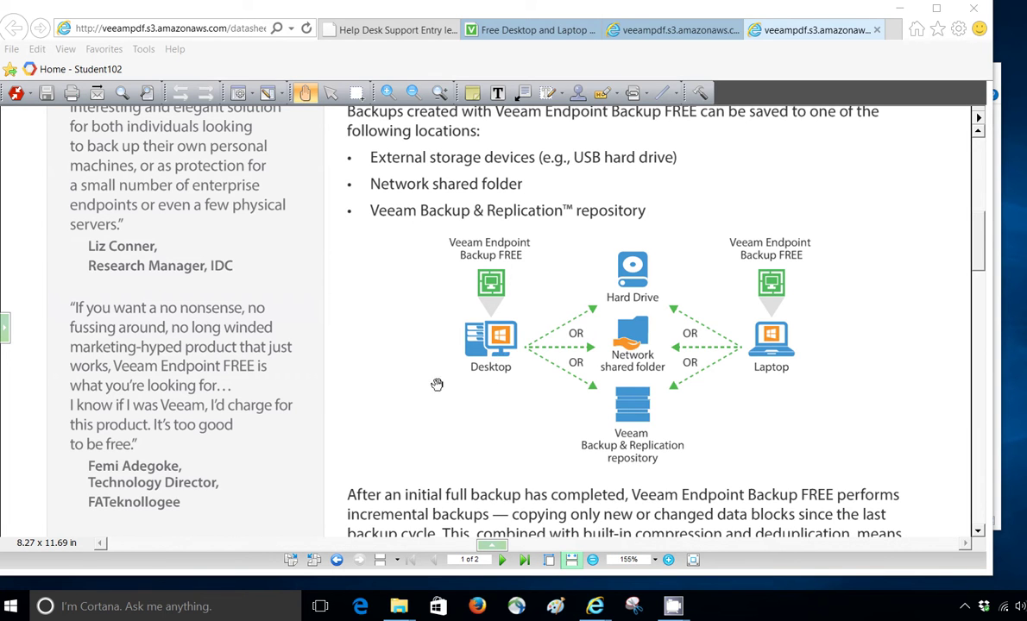
scroll(220, 387, down, 15)
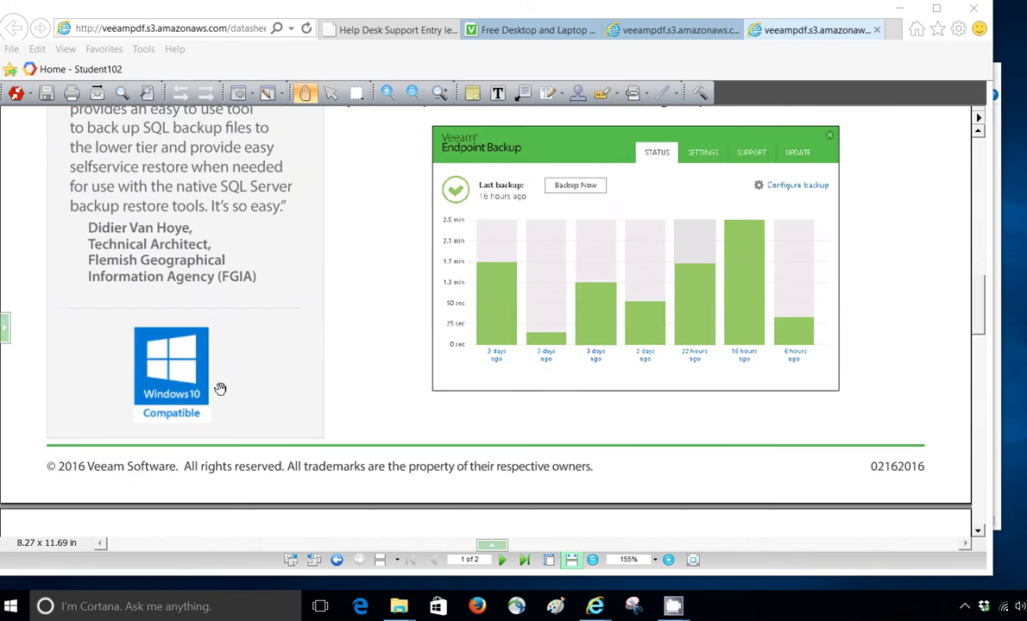
scroll(220, 388, down, 2)
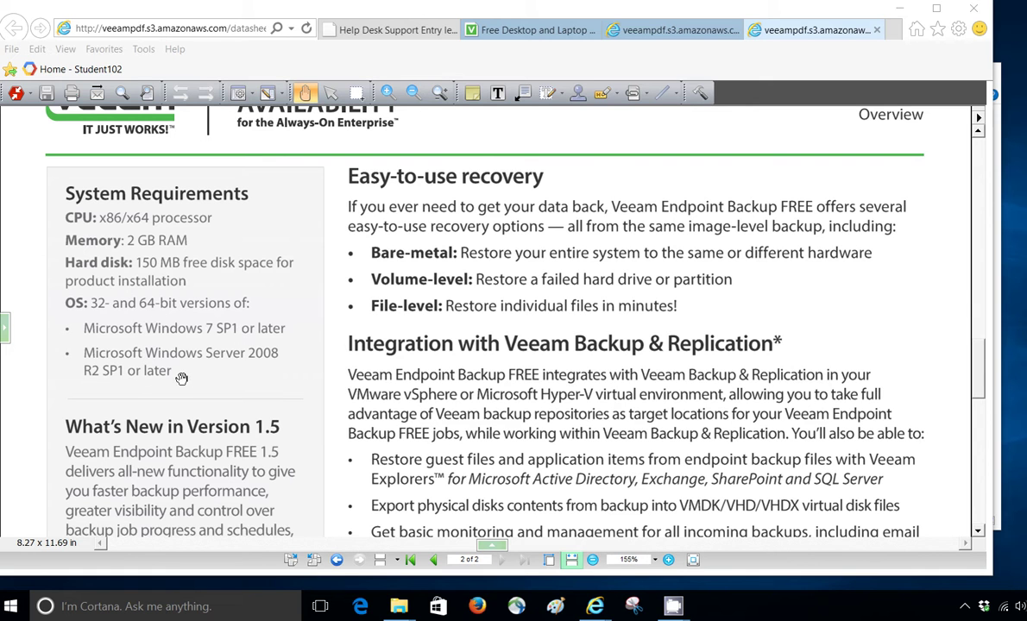
scroll(201, 371, up, 2)
scroll(200, 371, down, 2)
Maximize the browser window and bring up the desktop's context menu
double_click(990, 580)
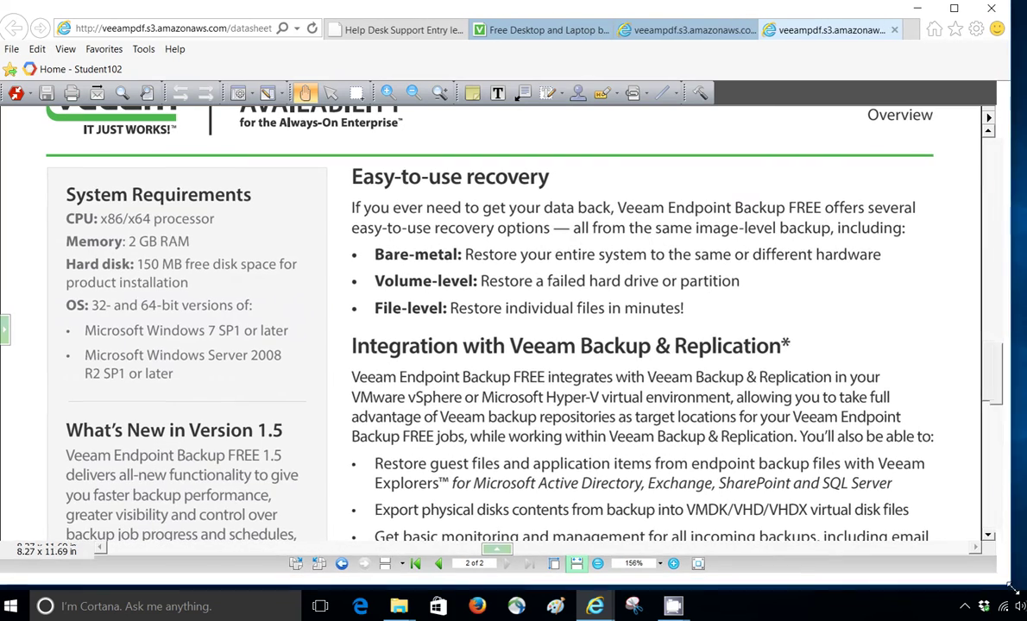
mouse_move(992, 584)
mouse_down()
mouse_move(981, 580)
mouse_move(992, 582)
mouse_up()
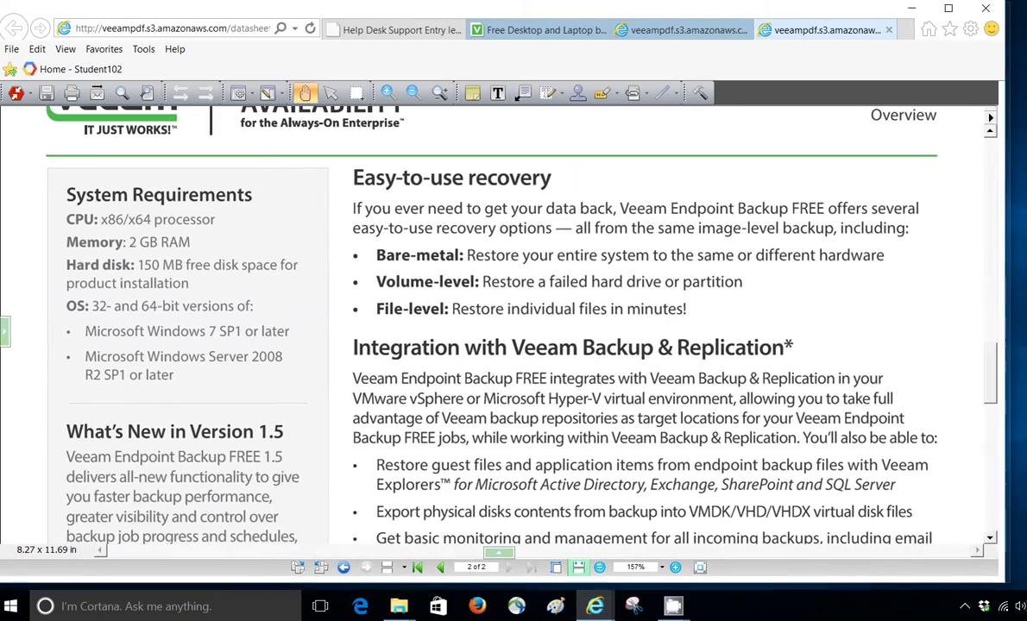
right_click(897, 214)
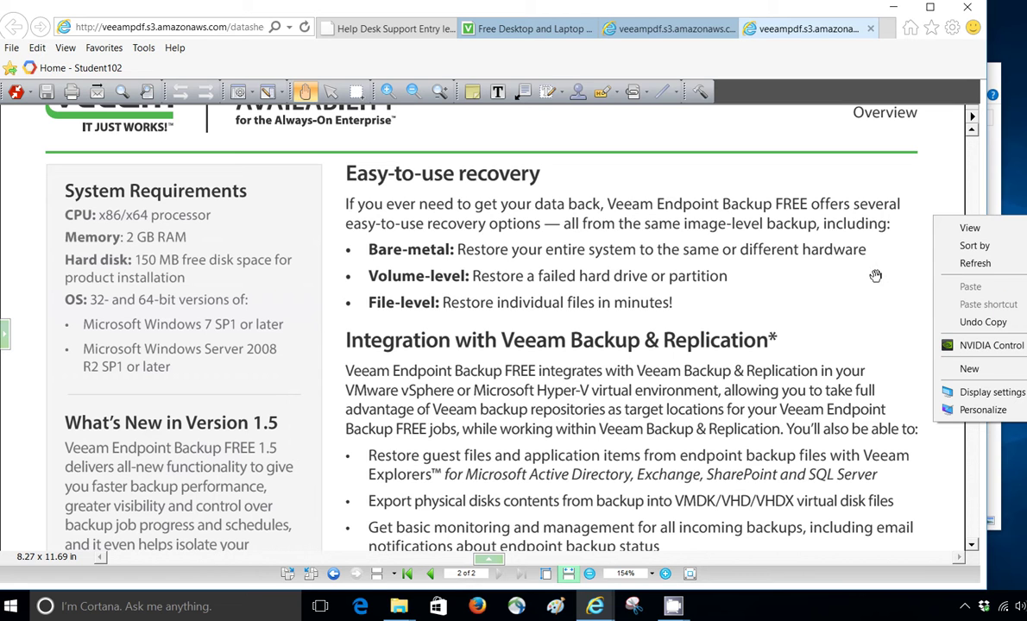
Return to the Help Desk course tab, clear the title highlight, and dismiss the desktop menu
click(386, 33)
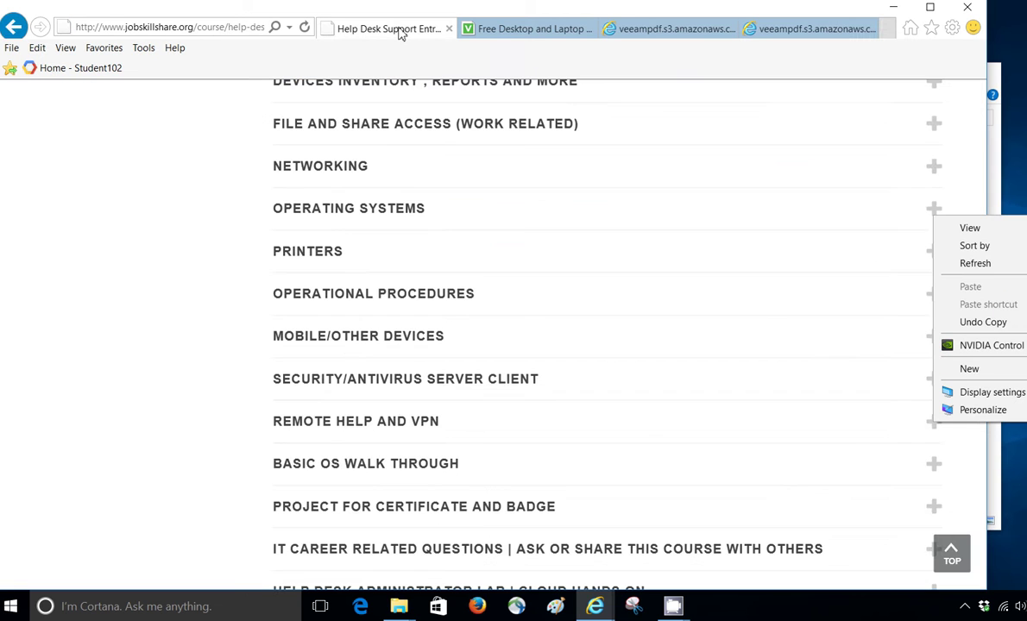
scroll(476, 325, up, 4)
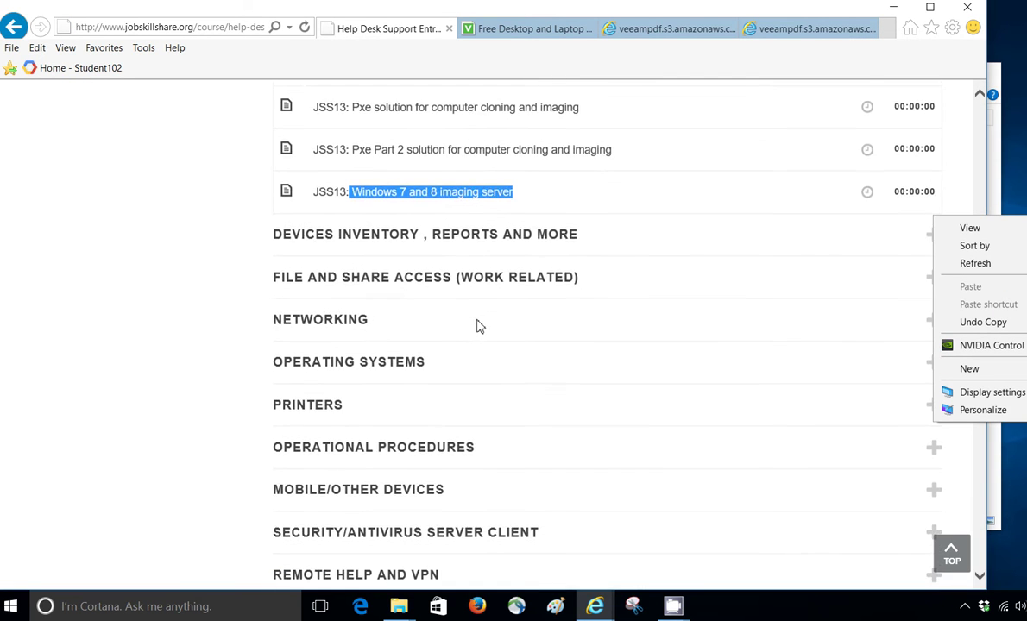
scroll(456, 303, up, 2)
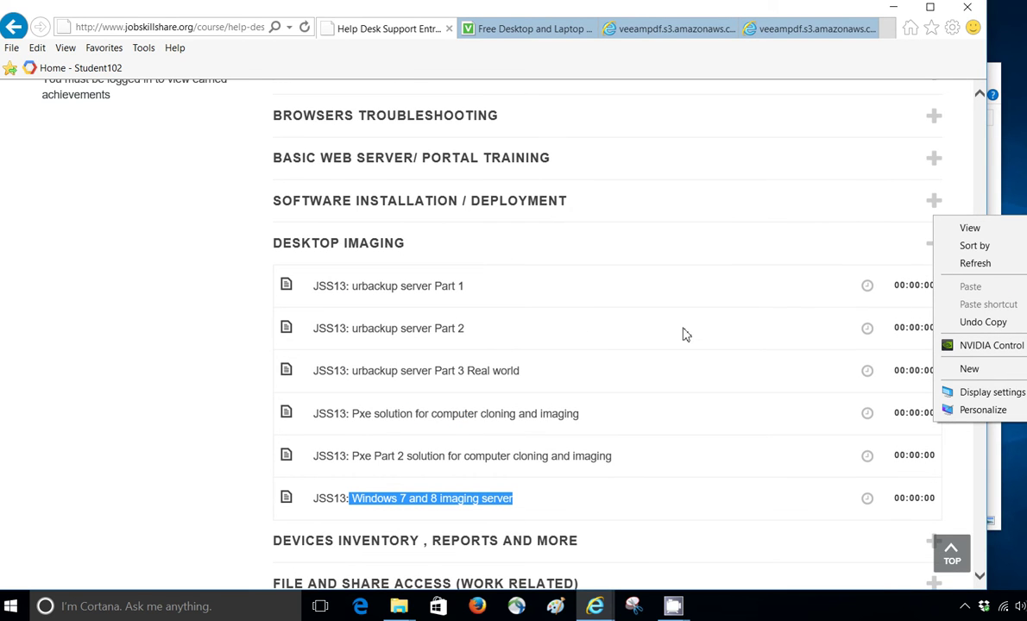
click(183, 320)
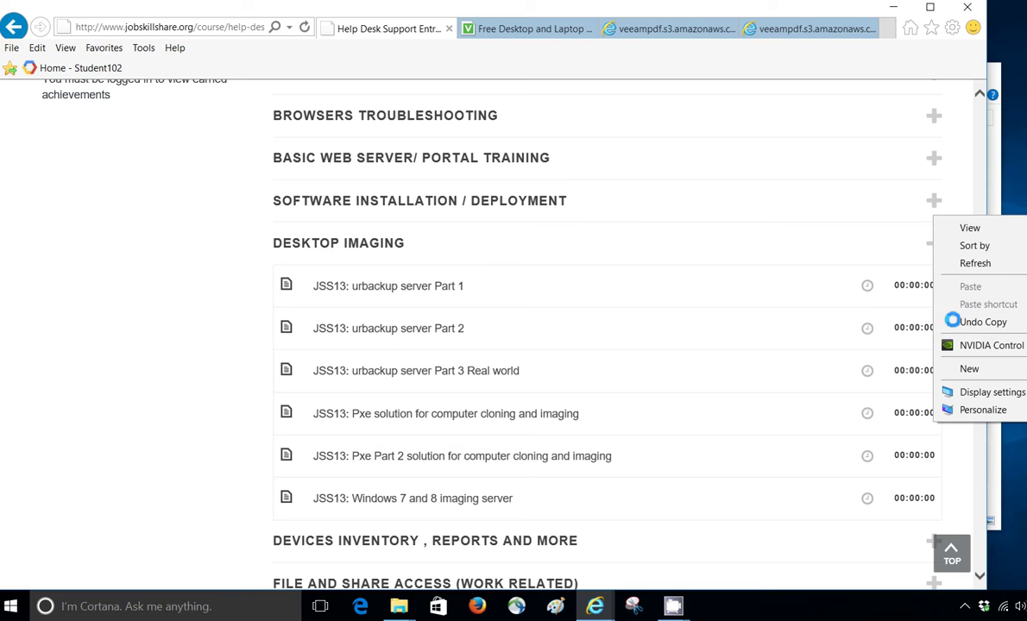
click(939, 343)
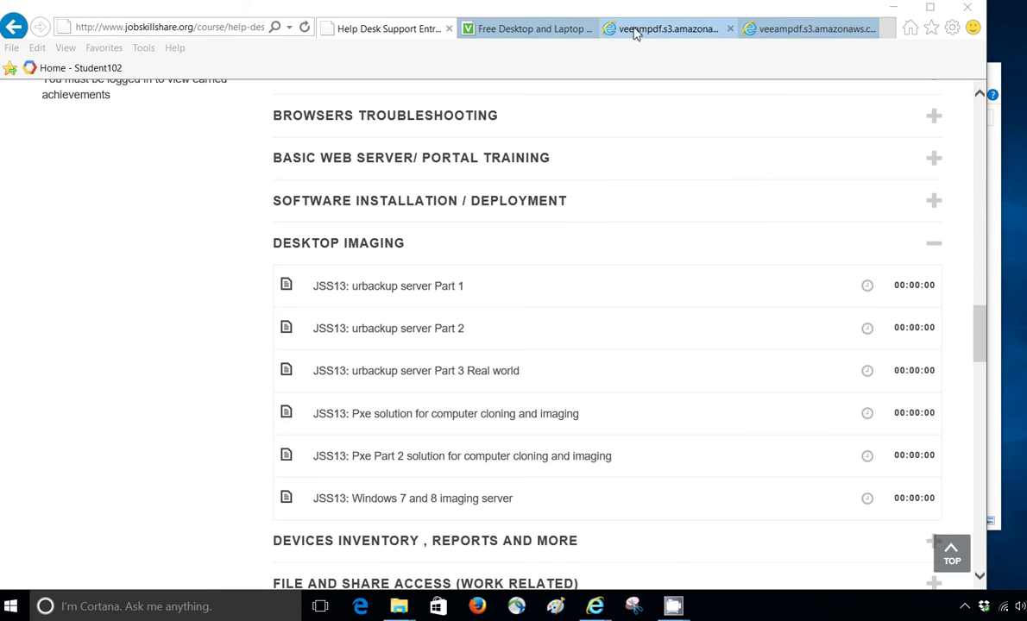
Switch to the installer folder and run VeeamEndpointBackup_1.5.0.306.exe
key(alt+Tab)
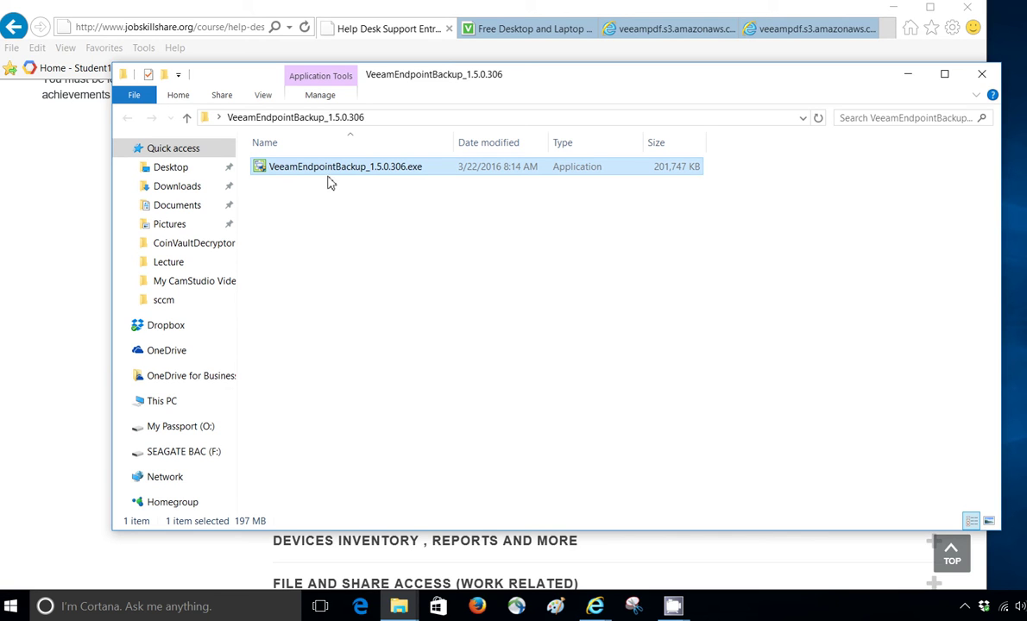
double_click(294, 168)
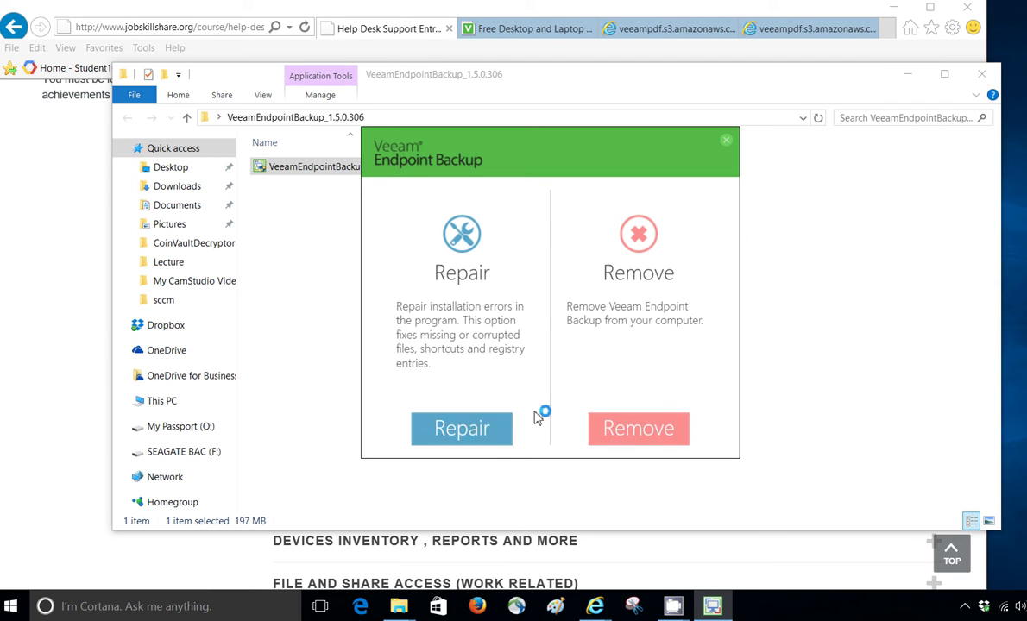
Choose Repair to fix the existing Veeam Endpoint Backup installation
click(485, 429)
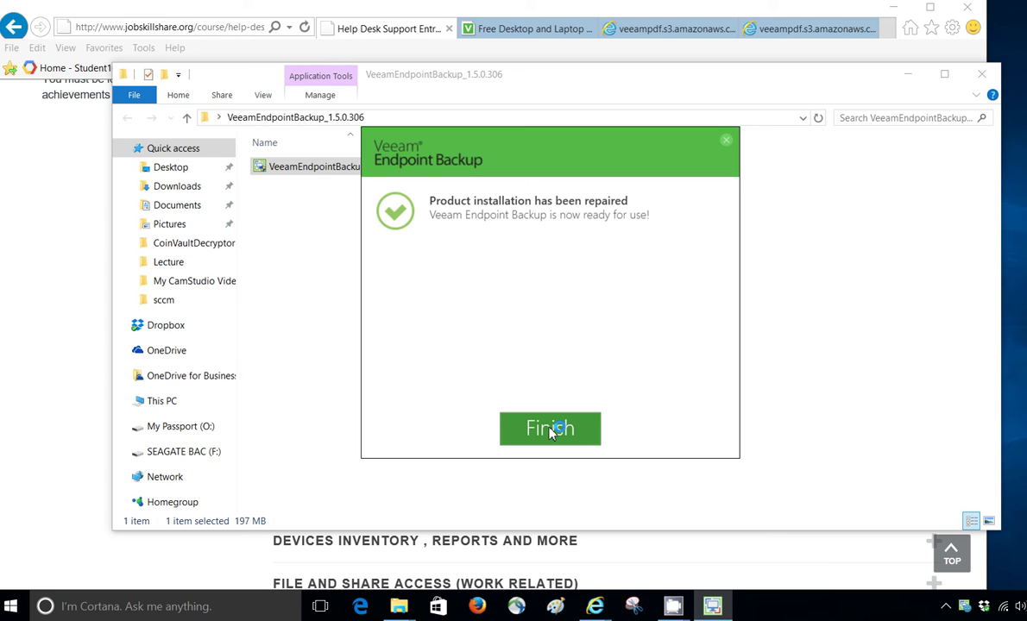
Close the finished repair and launch Veeam Endpoint Backup from Start > All Programs > Veeam
click(540, 431)
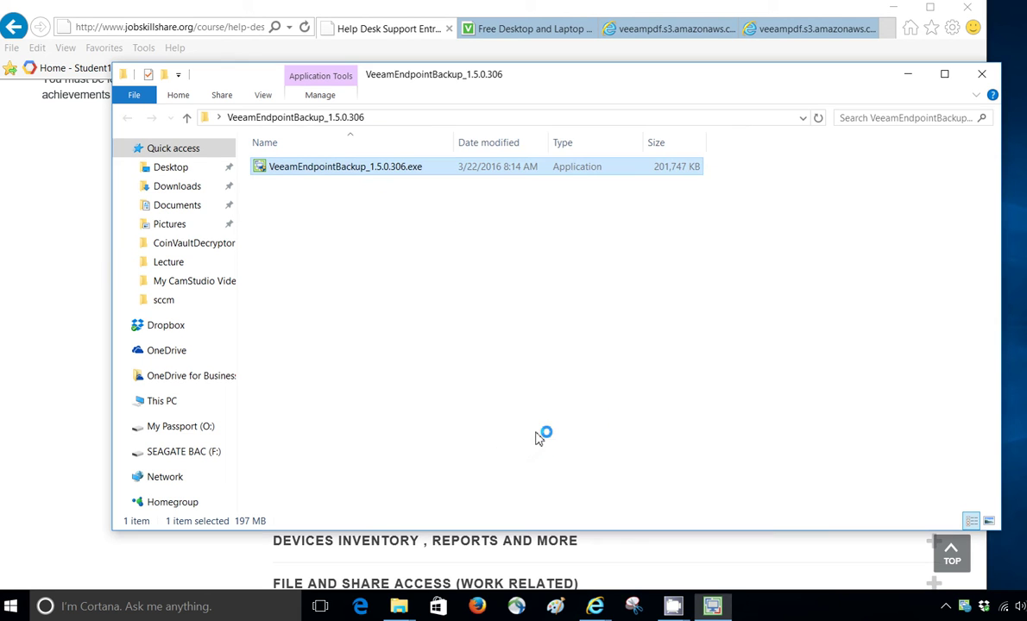
click(10, 607)
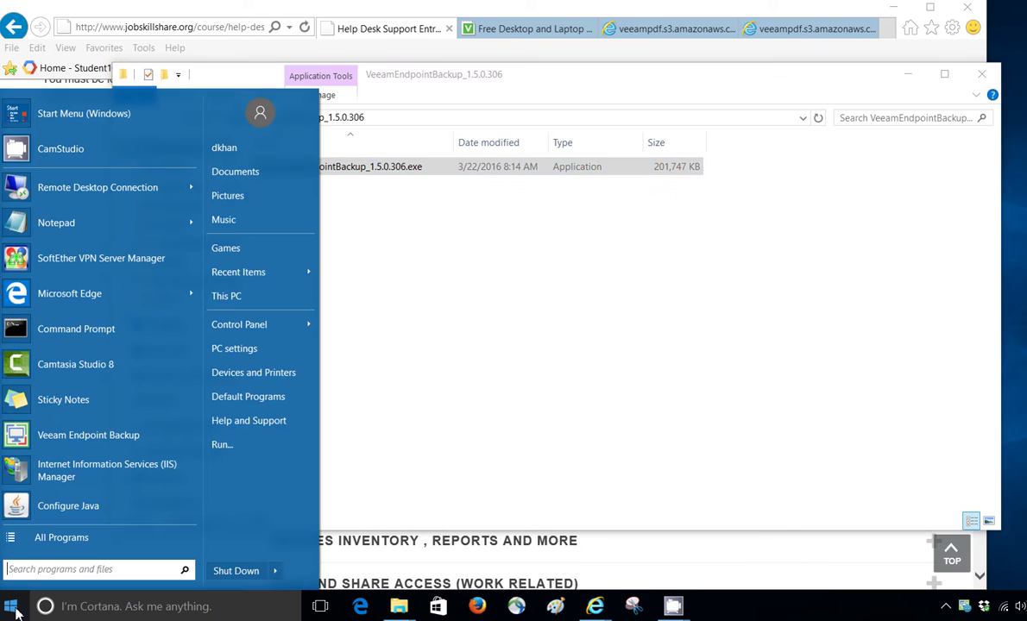
click(56, 537)
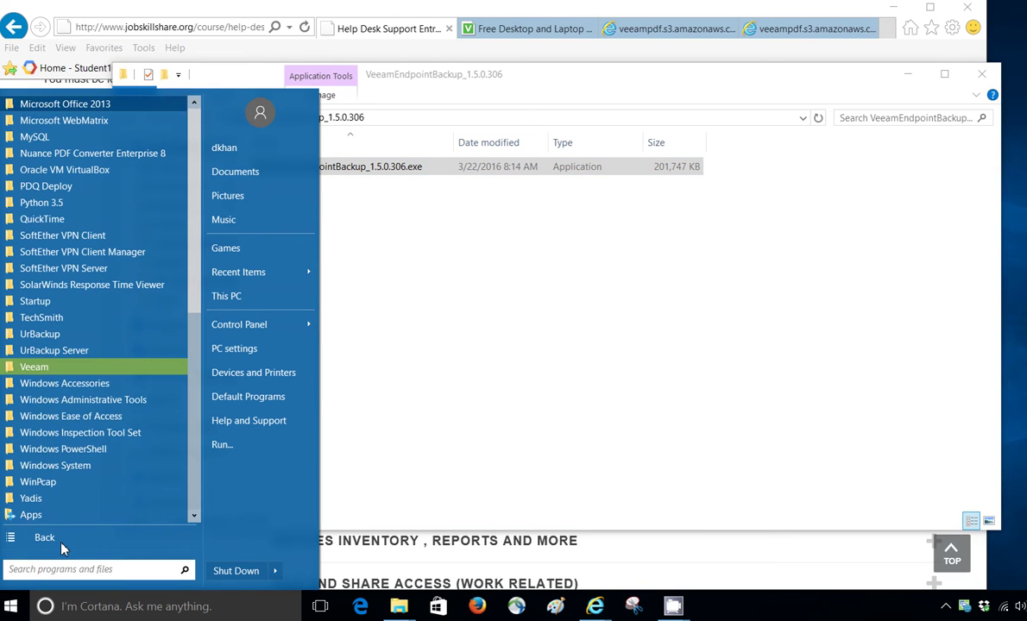
click(38, 366)
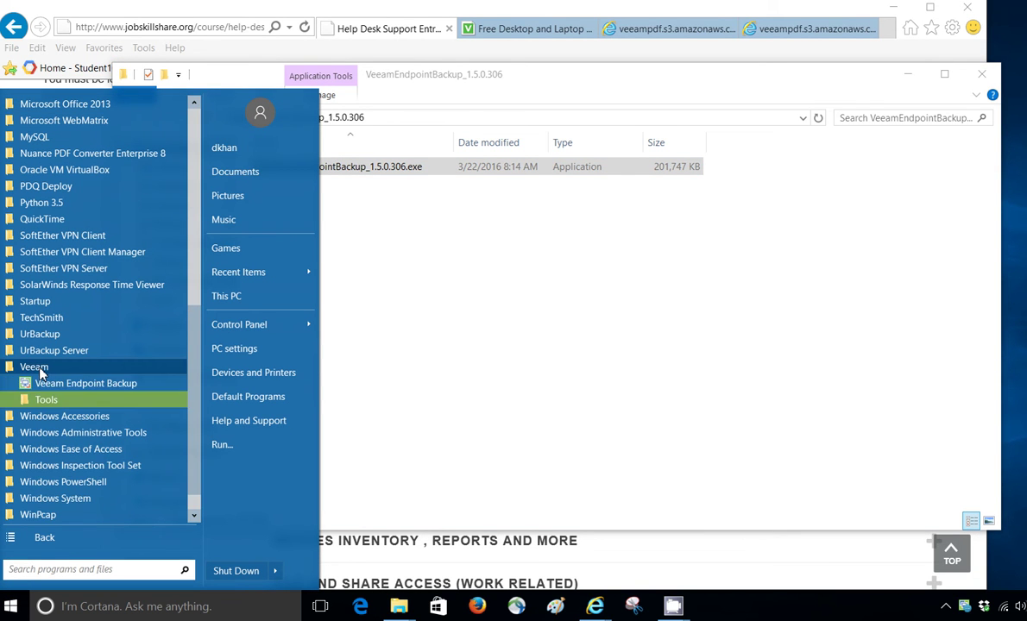
click(48, 399)
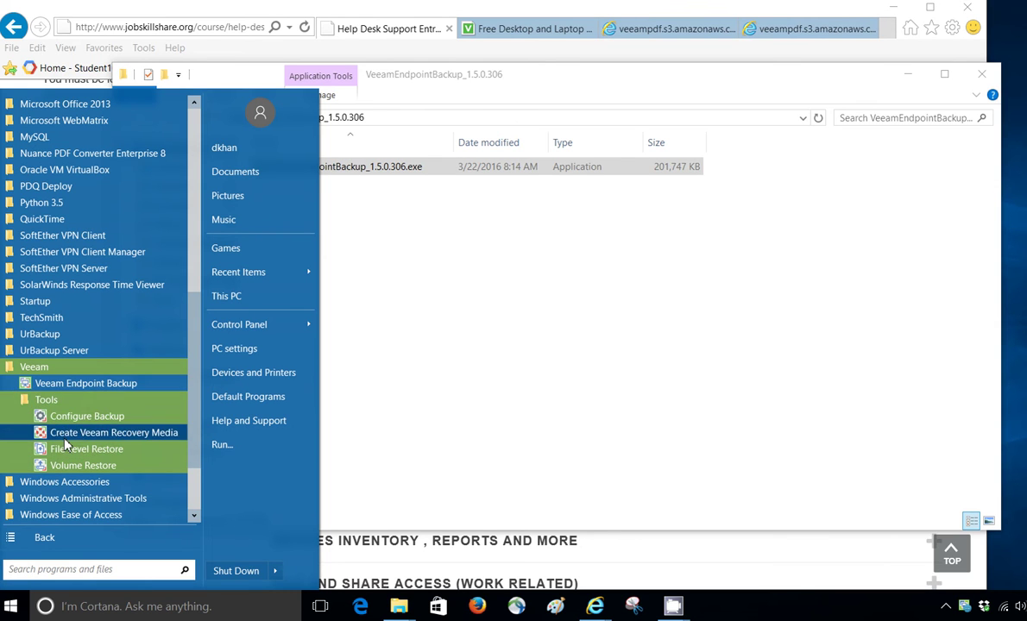
click(72, 385)
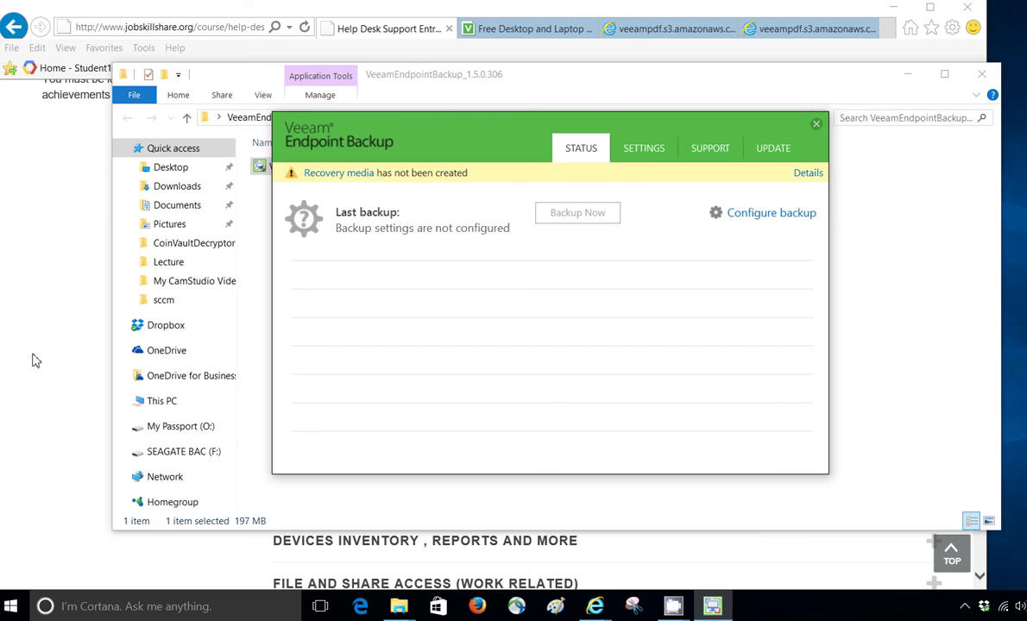
Show This PC's drives and select My Passport (O:), 384 GB free of 931 GB
click(164, 402)
click(325, 293)
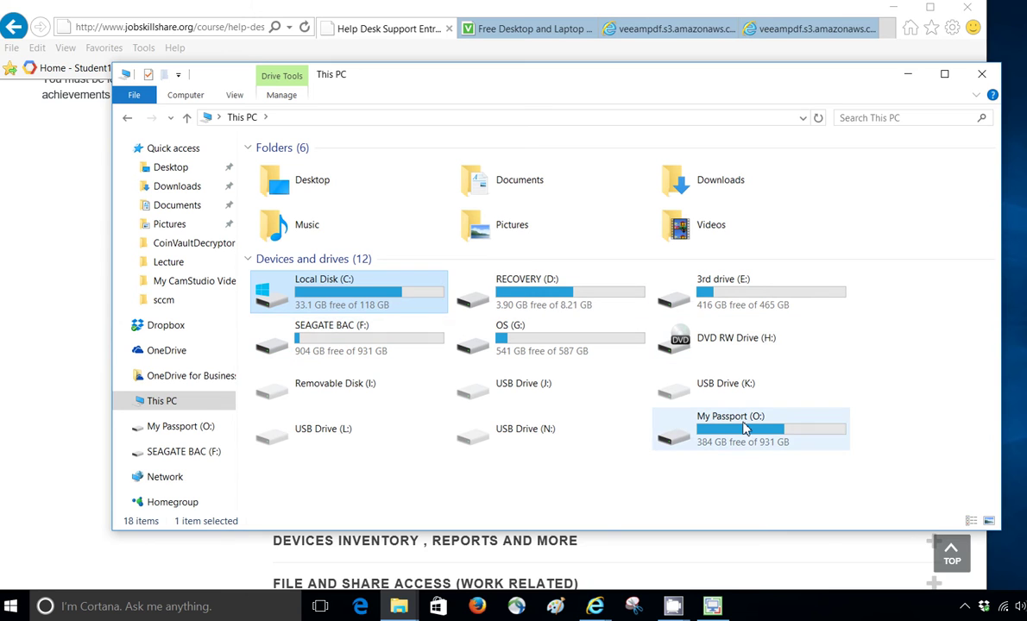
click(707, 441)
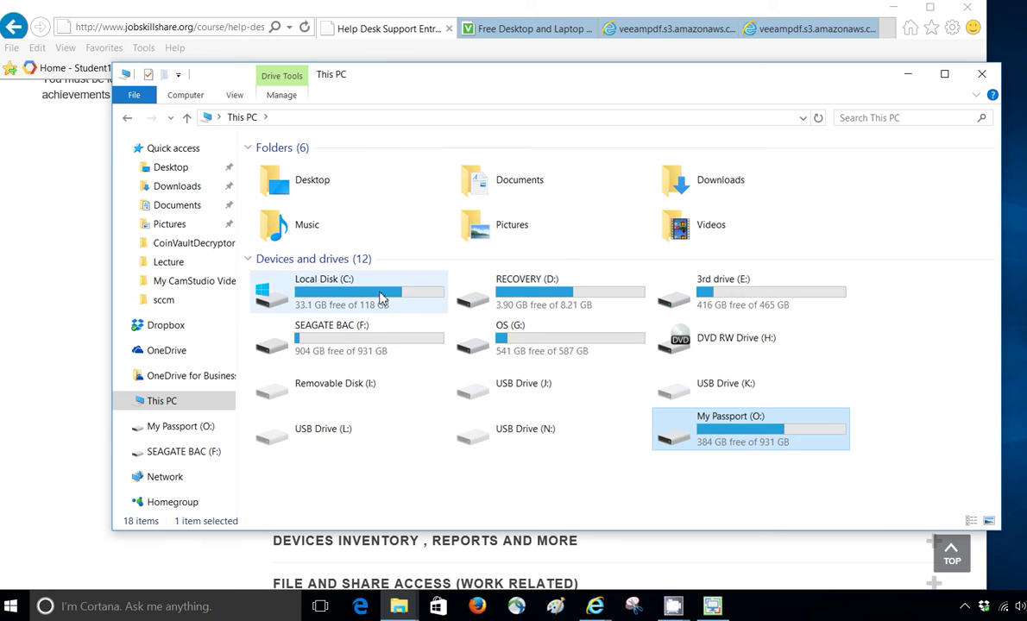
Start a Veeam backup job of the entire computer with local storage as destination
click(77, 384)
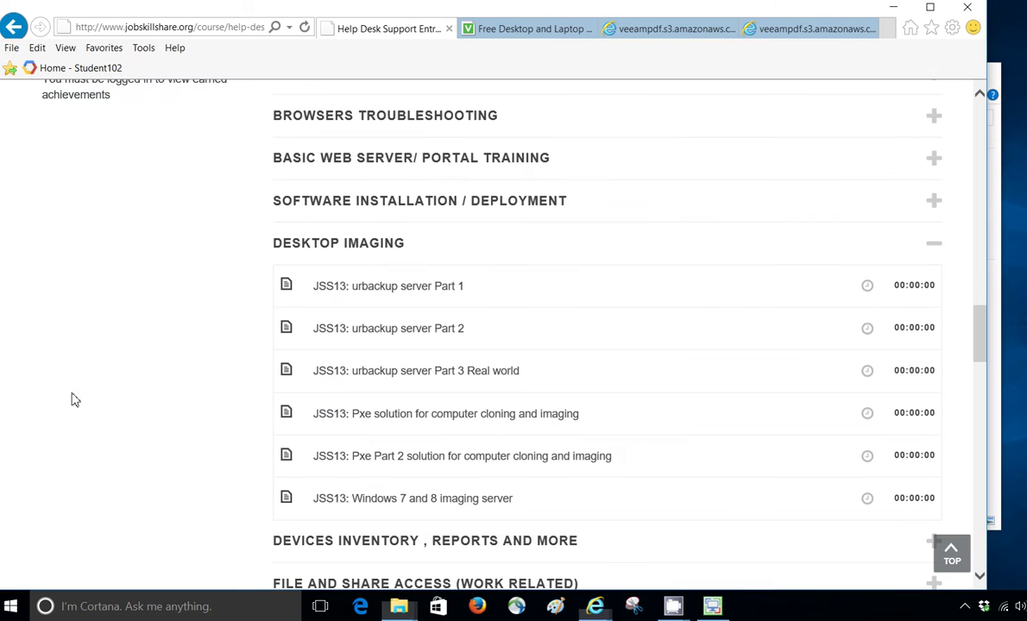
click(712, 607)
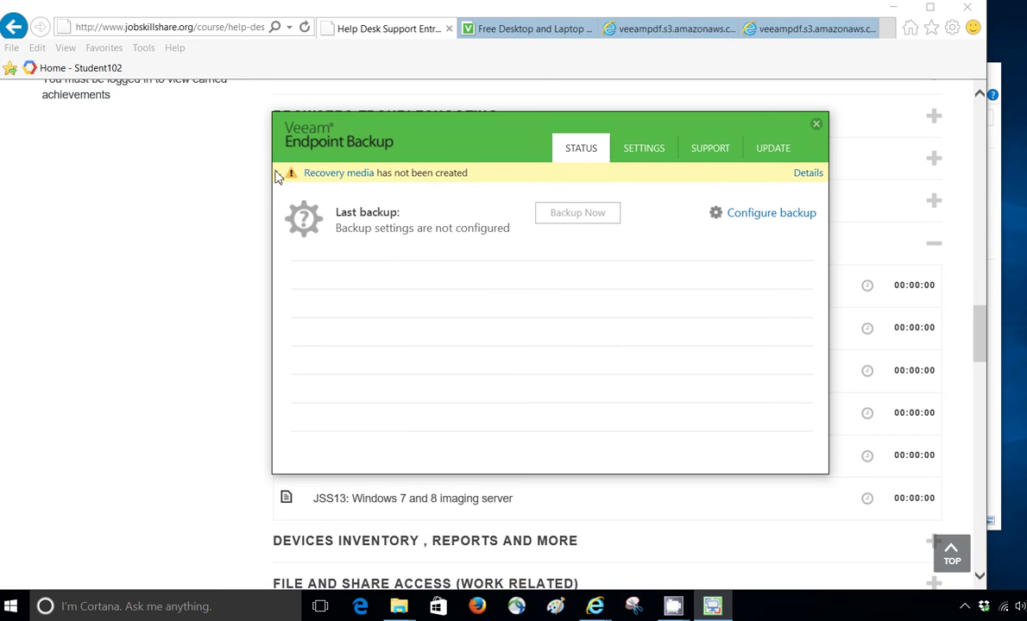
click(755, 216)
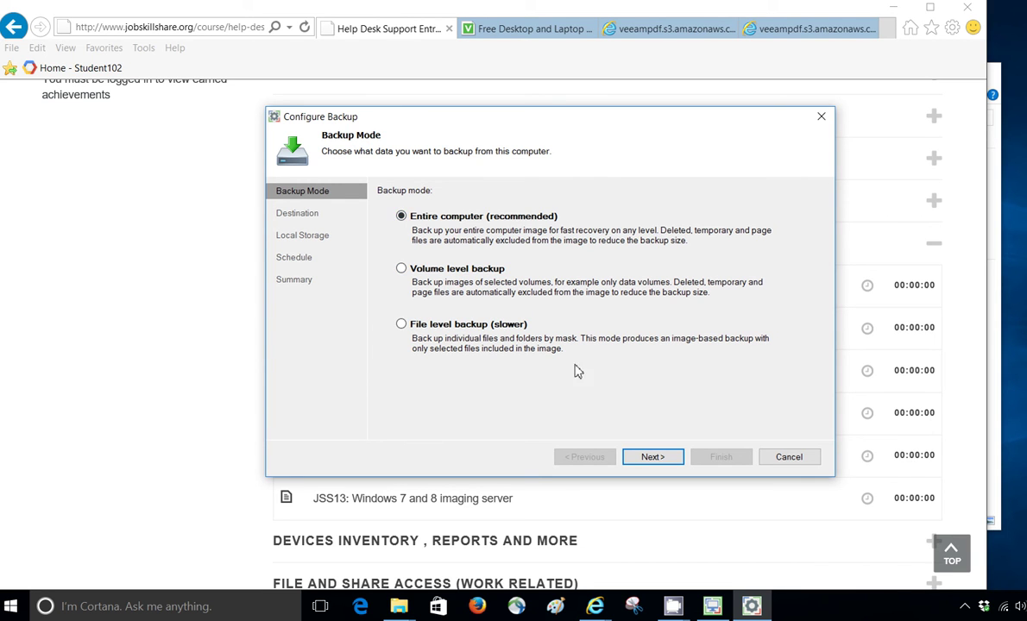
click(652, 457)
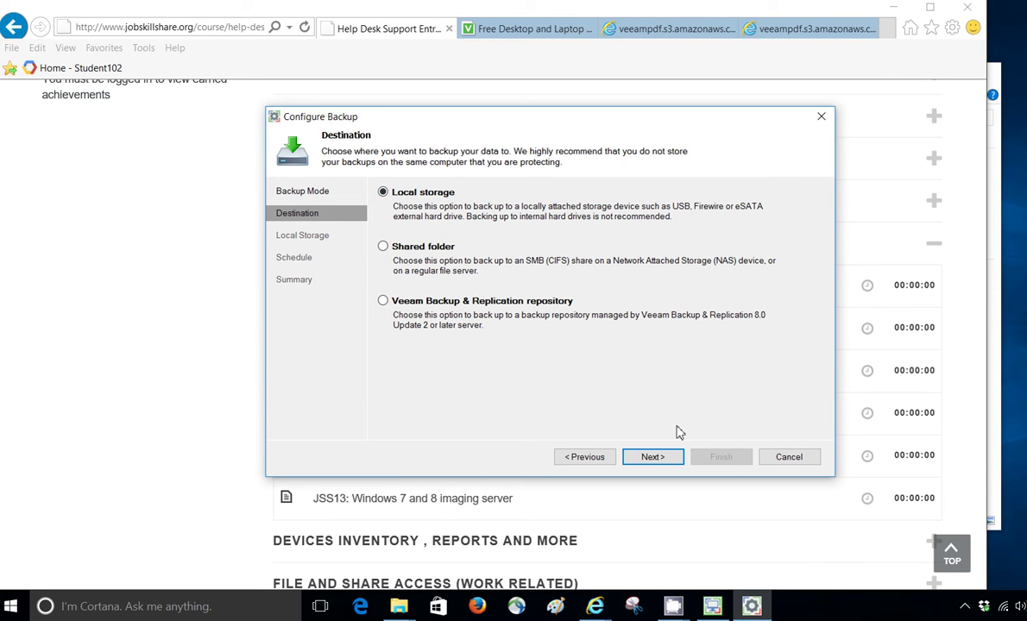
click(656, 457)
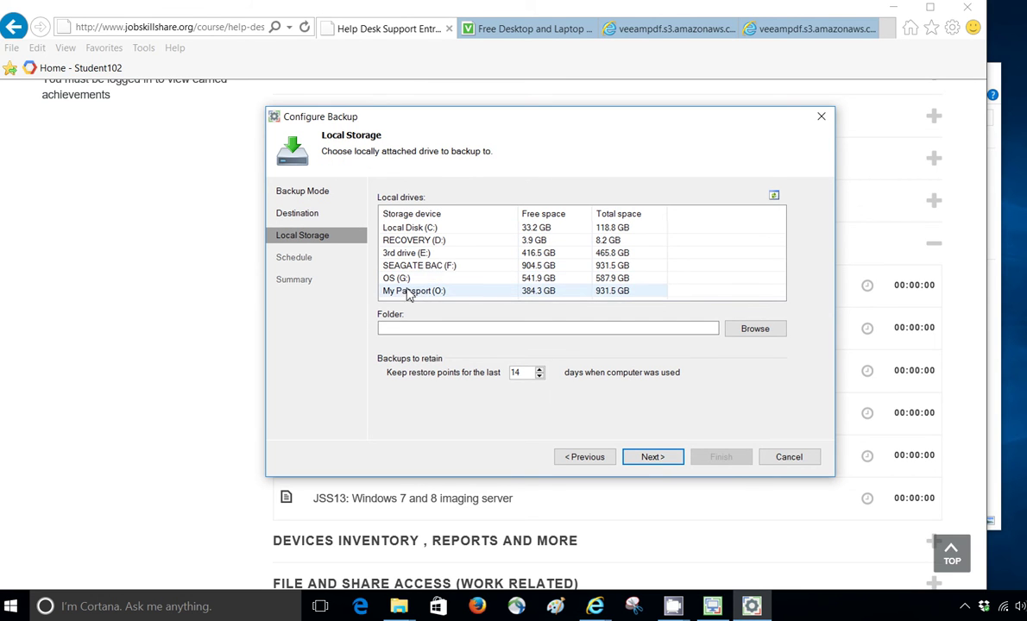
Target My Passport (O:), disable the daily schedule, and save the backup job
click(412, 293)
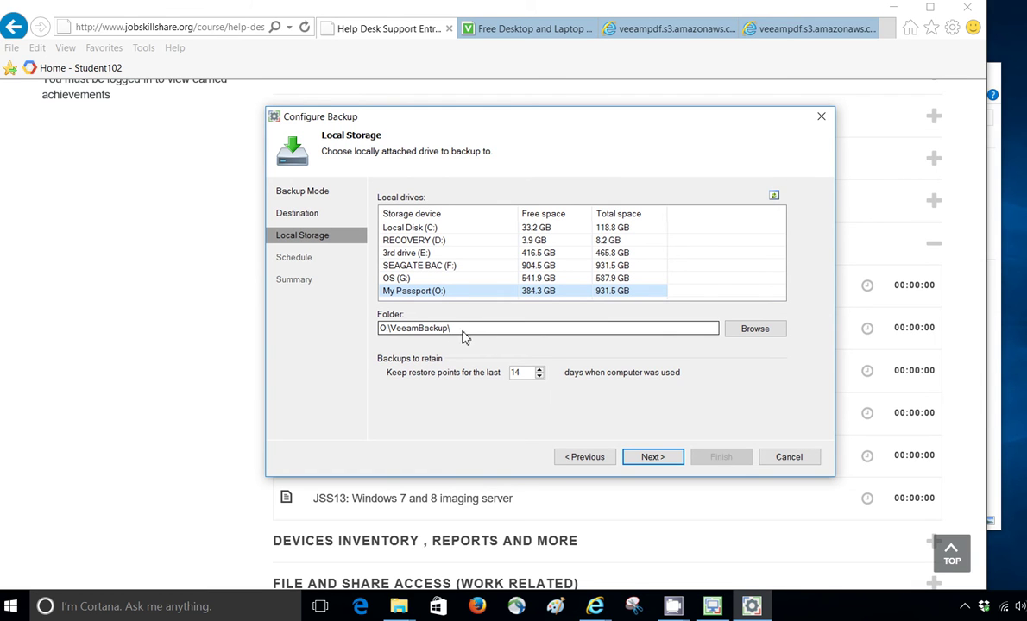
click(655, 459)
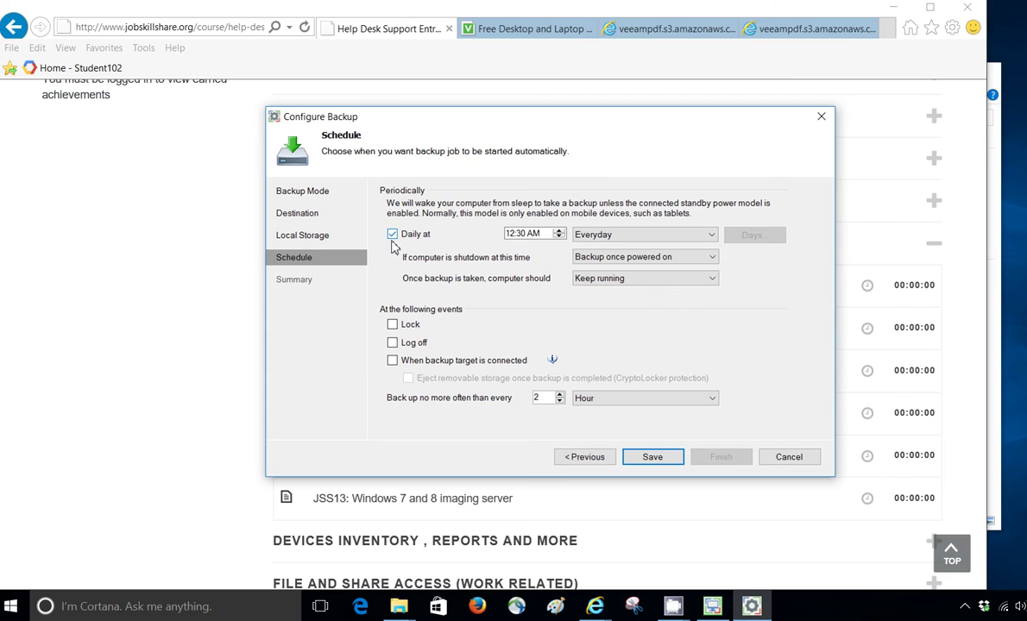
click(392, 235)
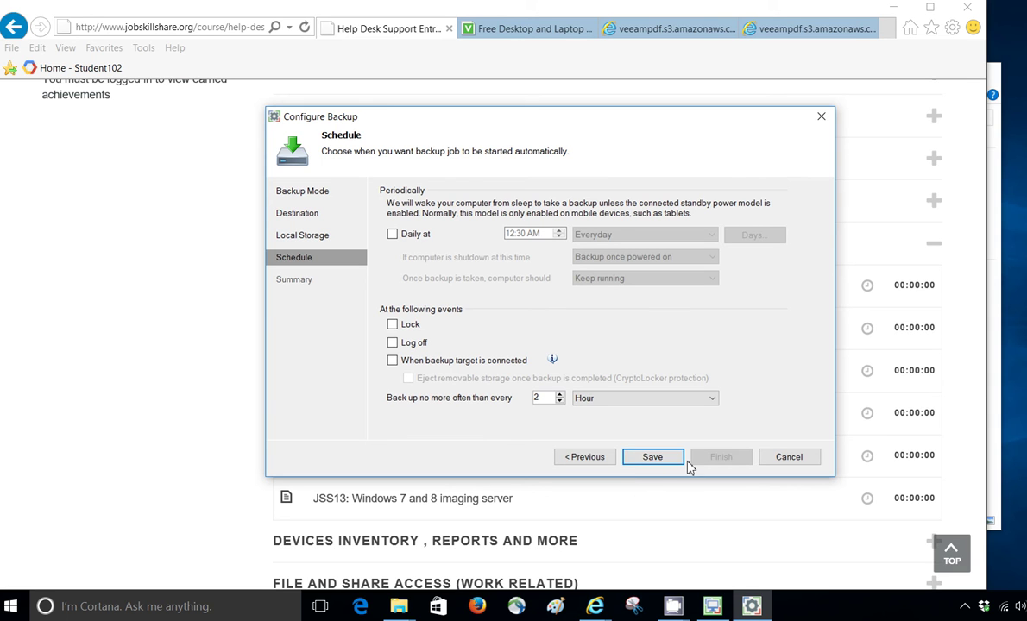
click(653, 460)
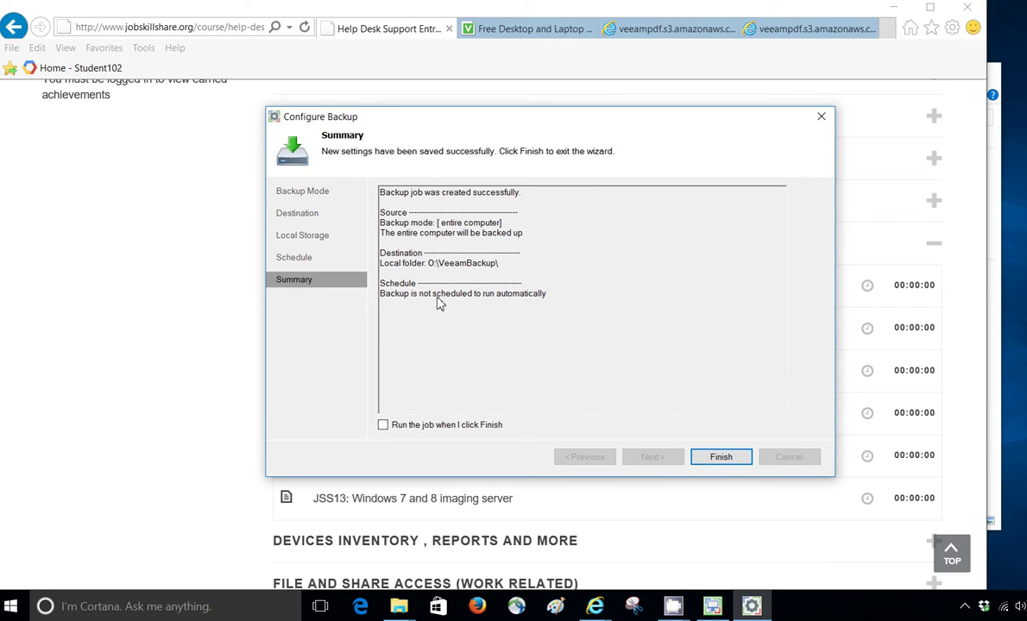
Finish the Configure Backup wizard so the saved backup job is ready but not yet run
click(709, 466)
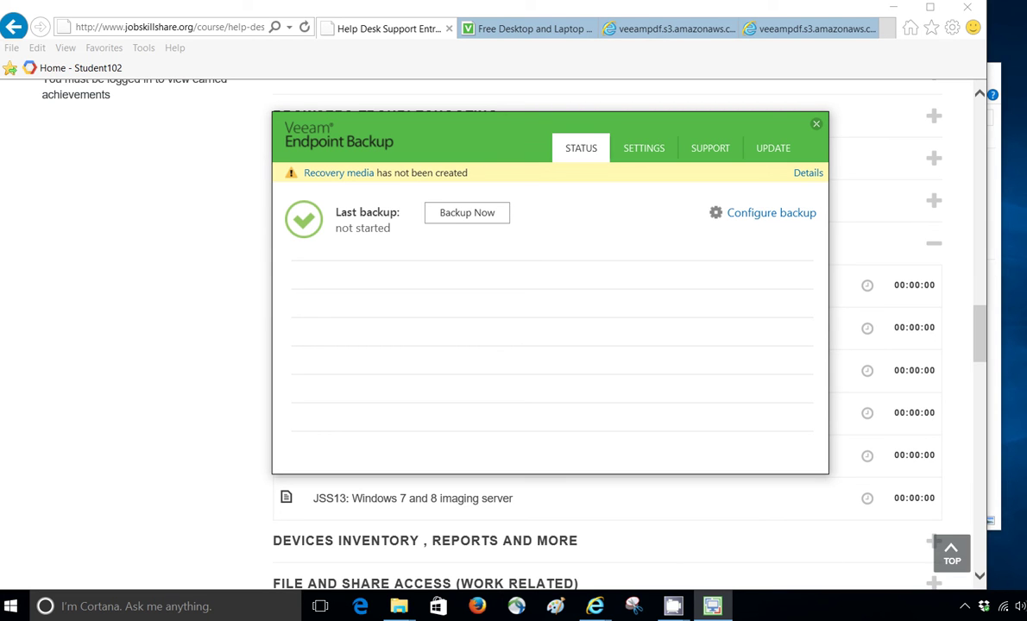
Confirm in File Explorer that the MULTIBOOT (M:) drive is empty, then return to Veeam's status window
key(alt+Tab)
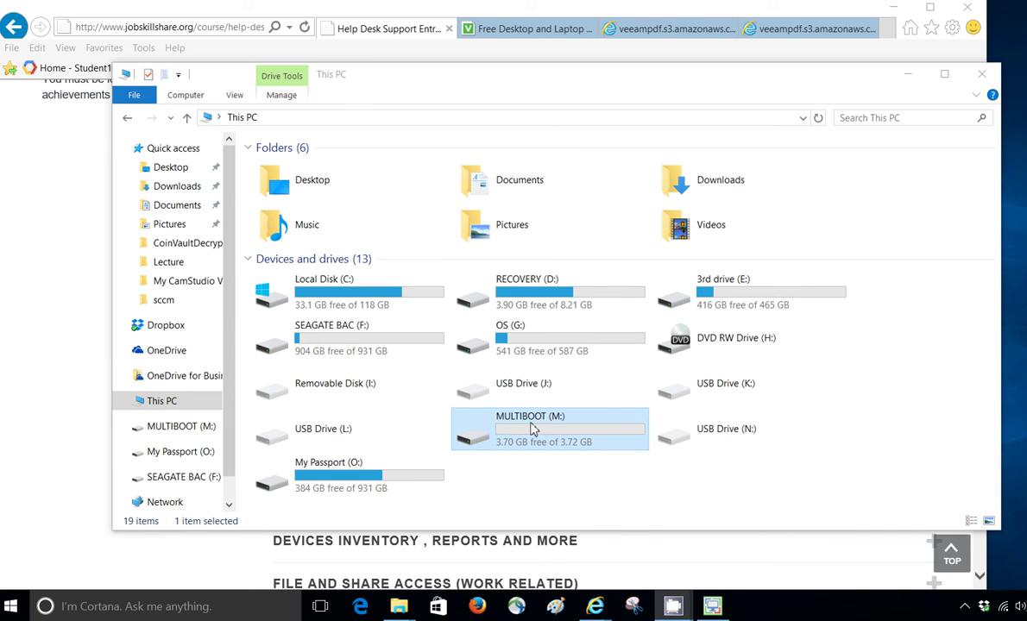
double_click(533, 430)
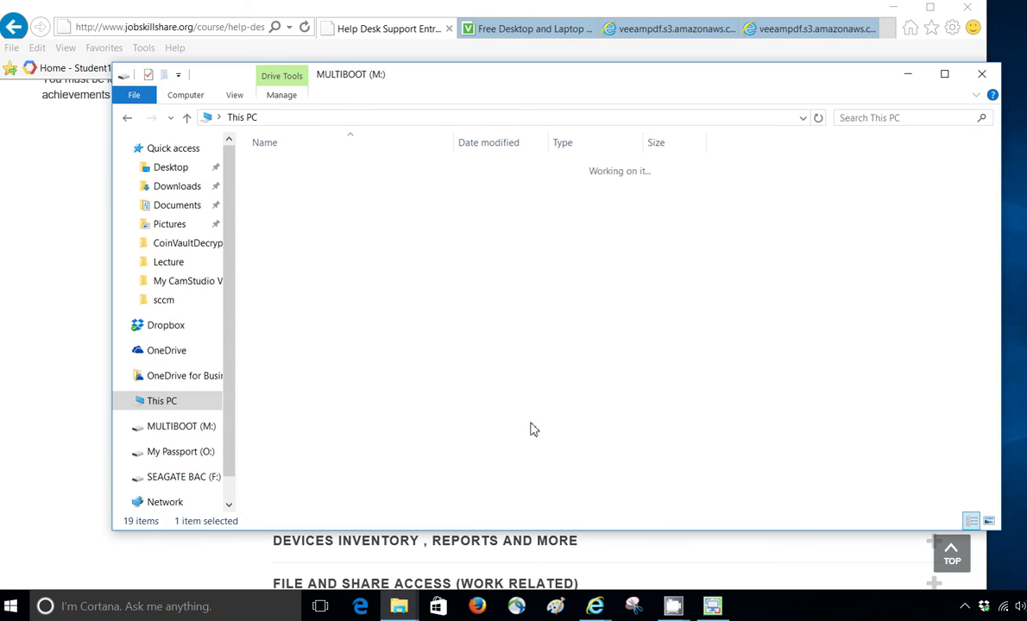
click(122, 125)
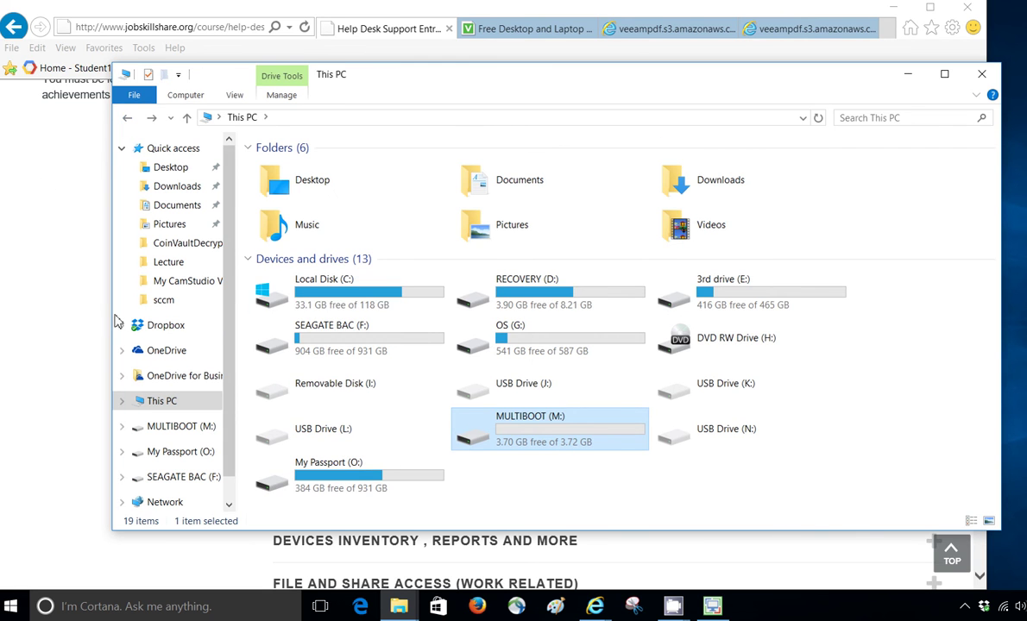
click(69, 317)
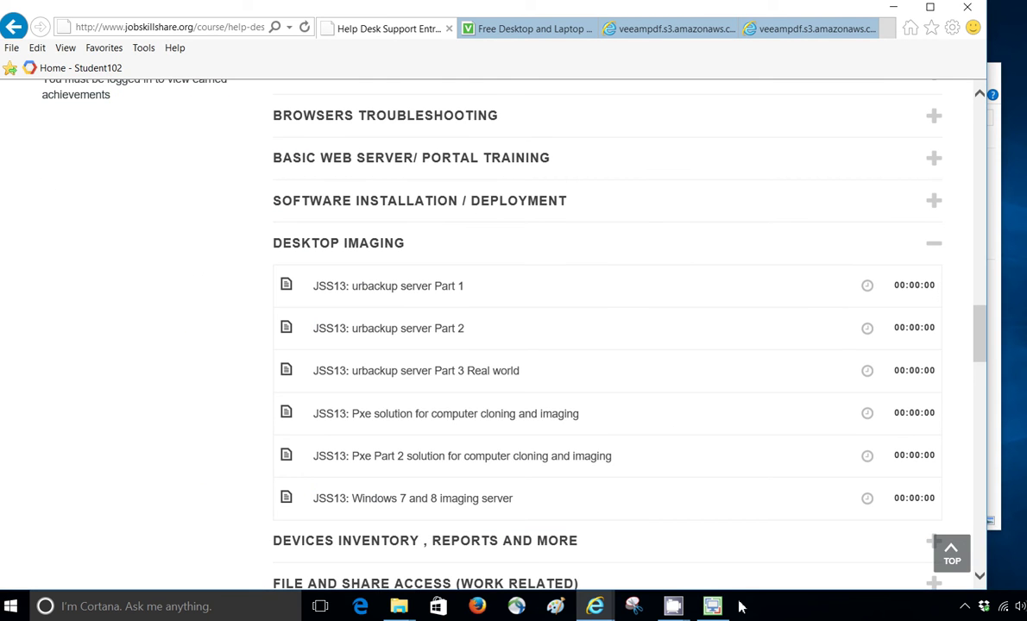
click(712, 607)
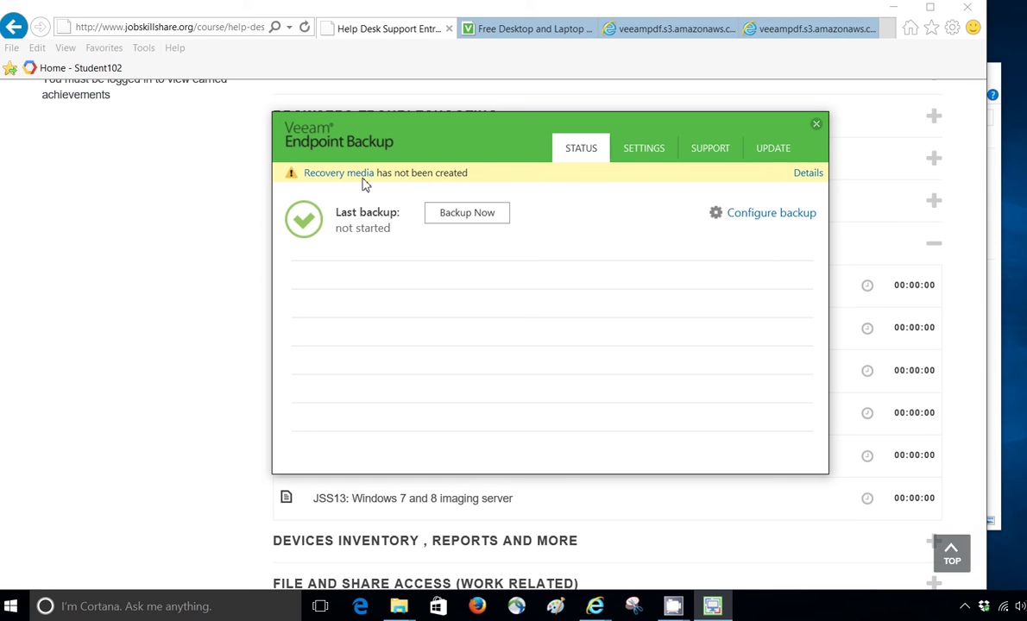
Launch Create Veeam Recovery Media from Start > All Programs > Veeam > Tools
click(10, 607)
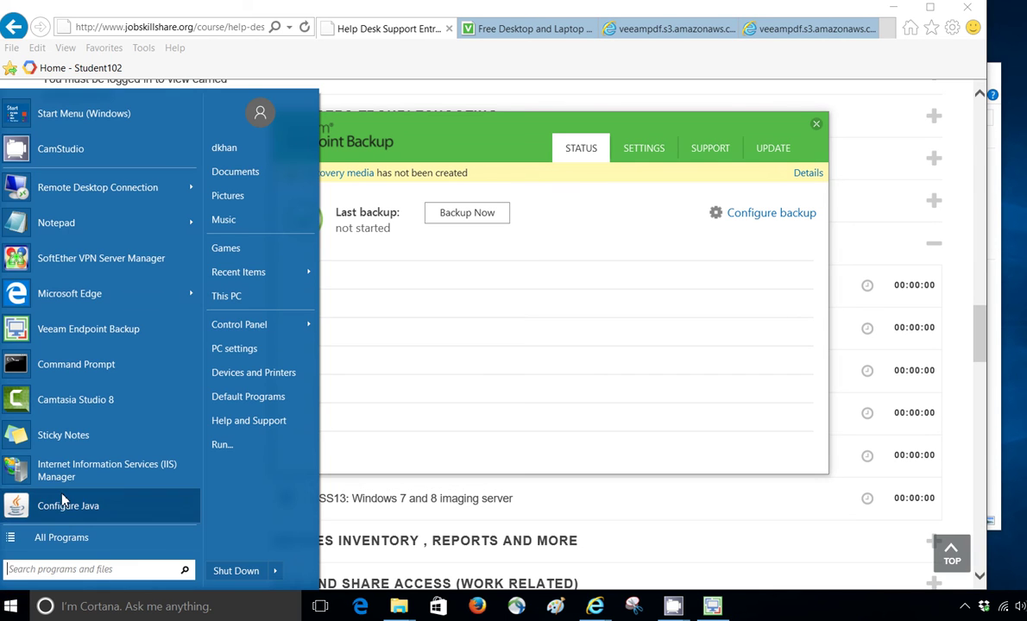
click(65, 541)
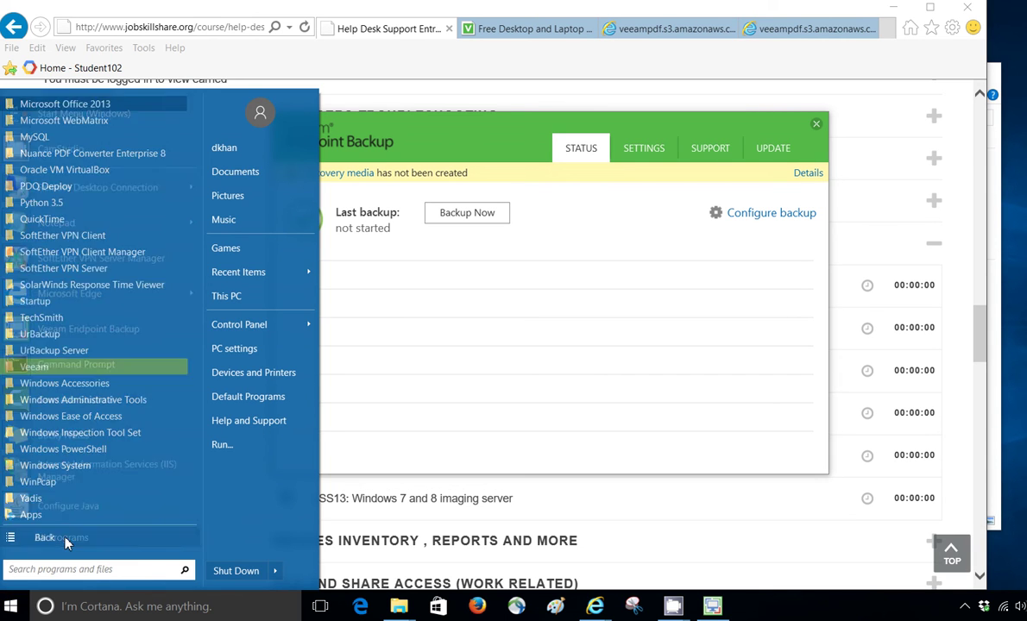
click(52, 367)
click(62, 402)
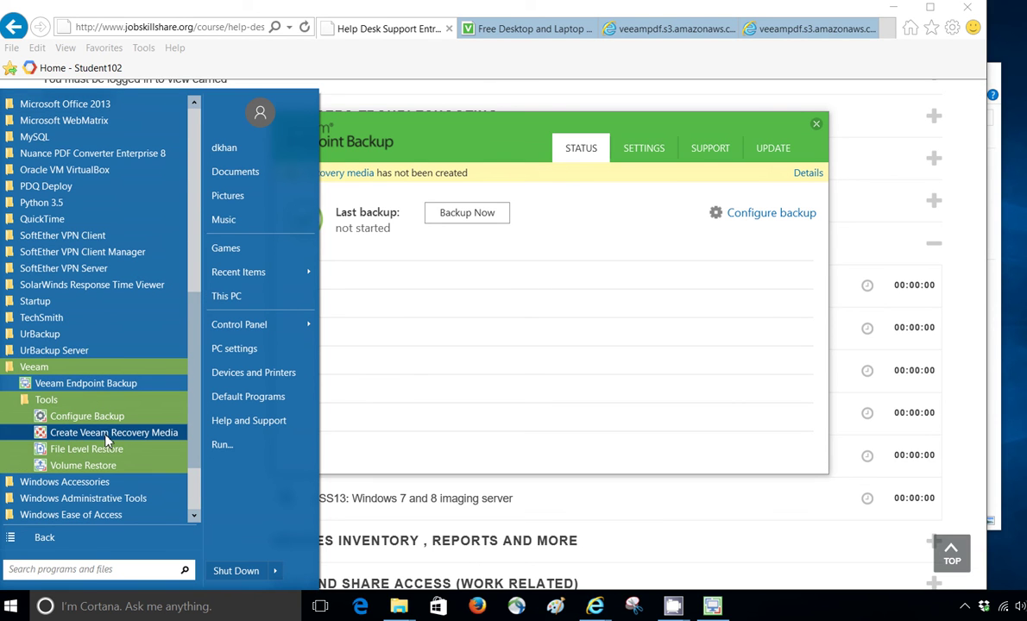
click(359, 176)
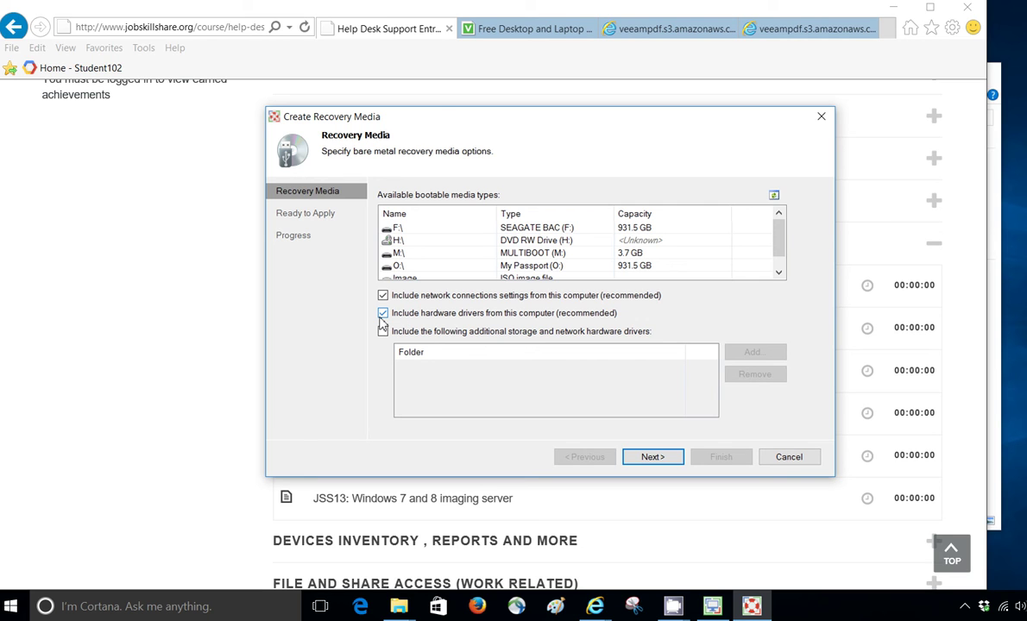
Clear the hardware drivers option, select MULTIBOOT (M:) as the recovery media, and accept formatting it
click(383, 314)
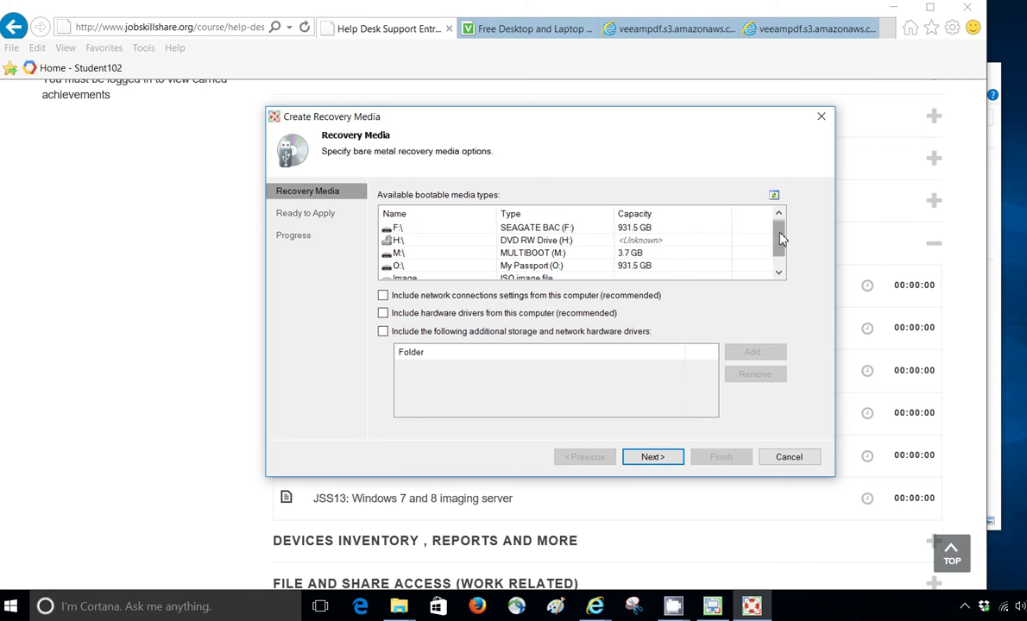
drag(779, 236, 783, 252)
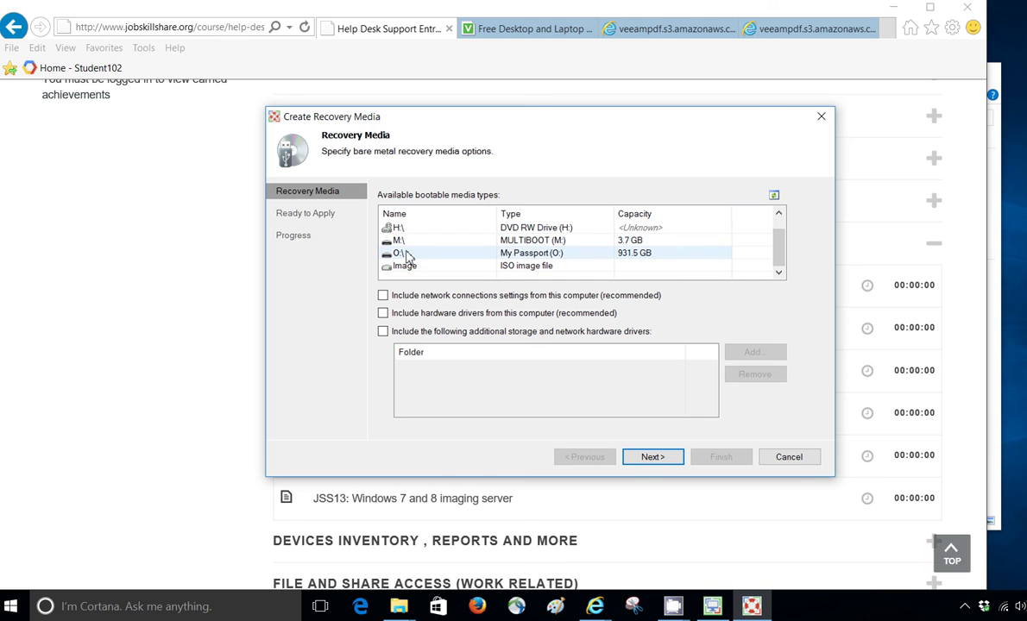
click(456, 239)
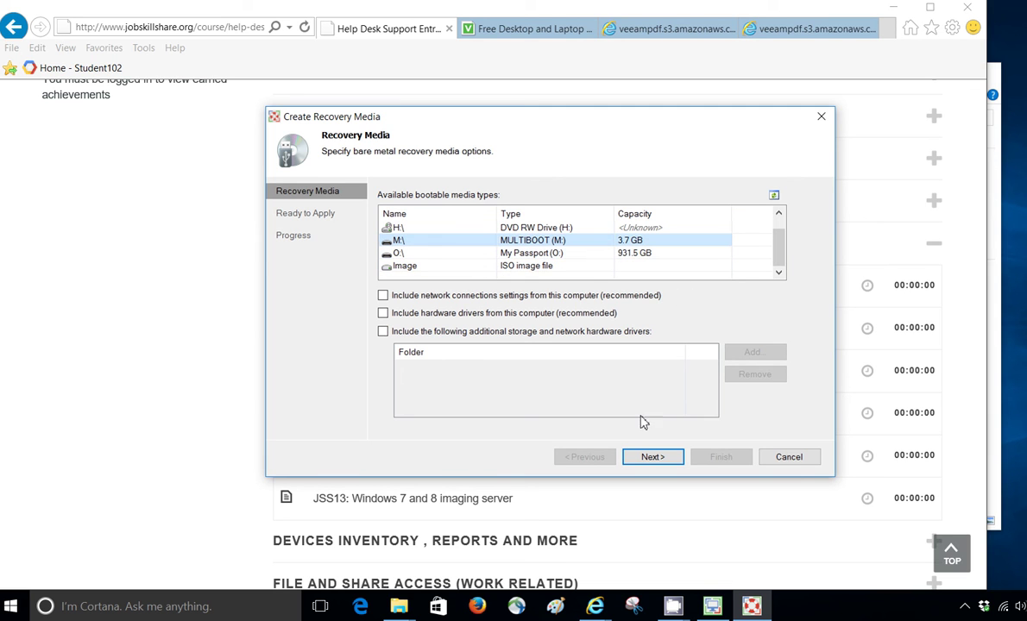
click(654, 457)
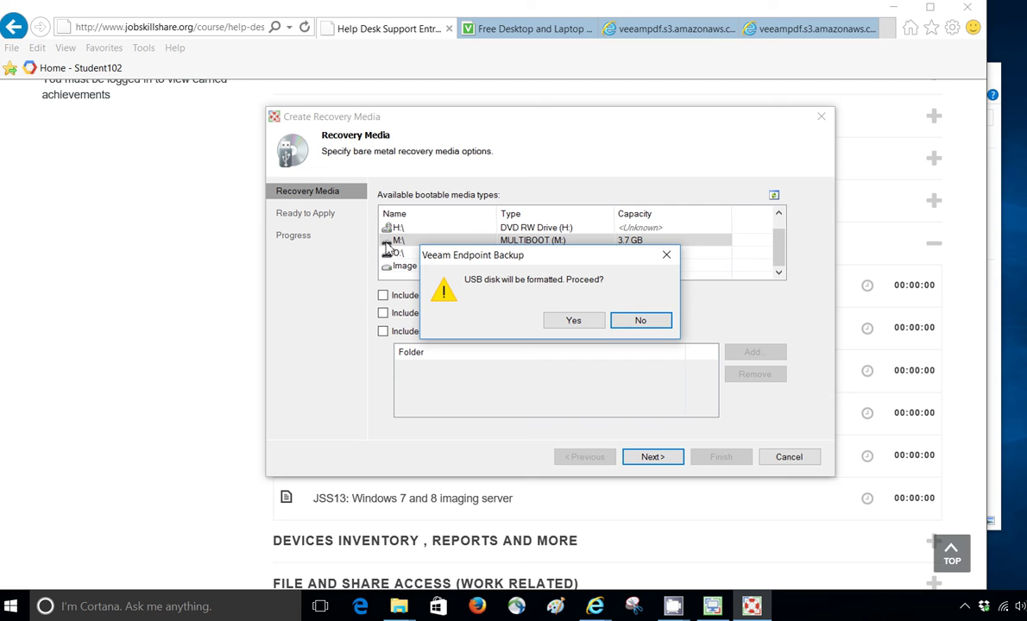
click(571, 321)
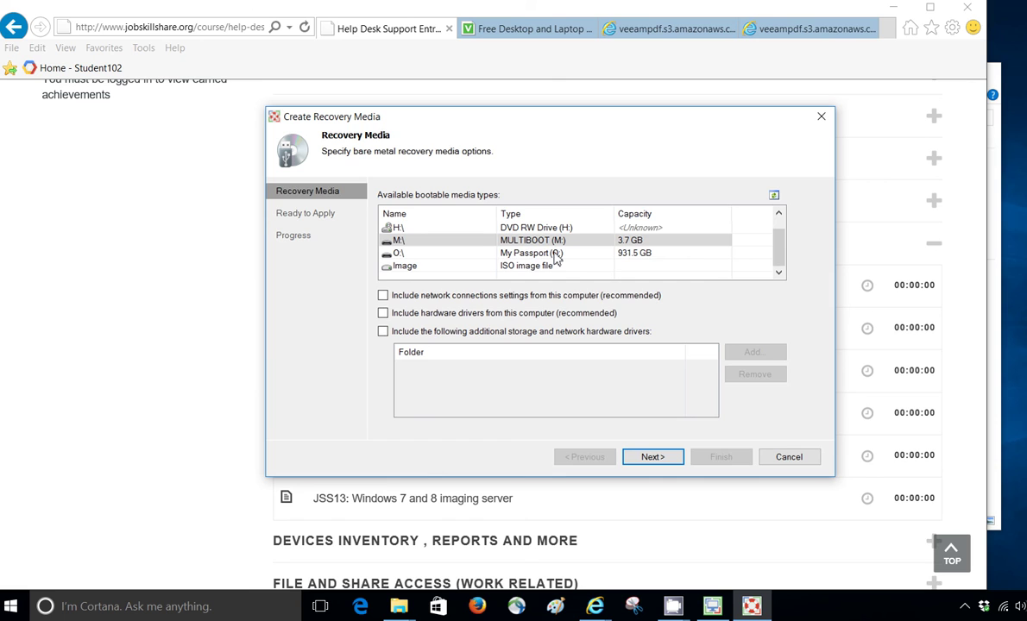
key(Return)
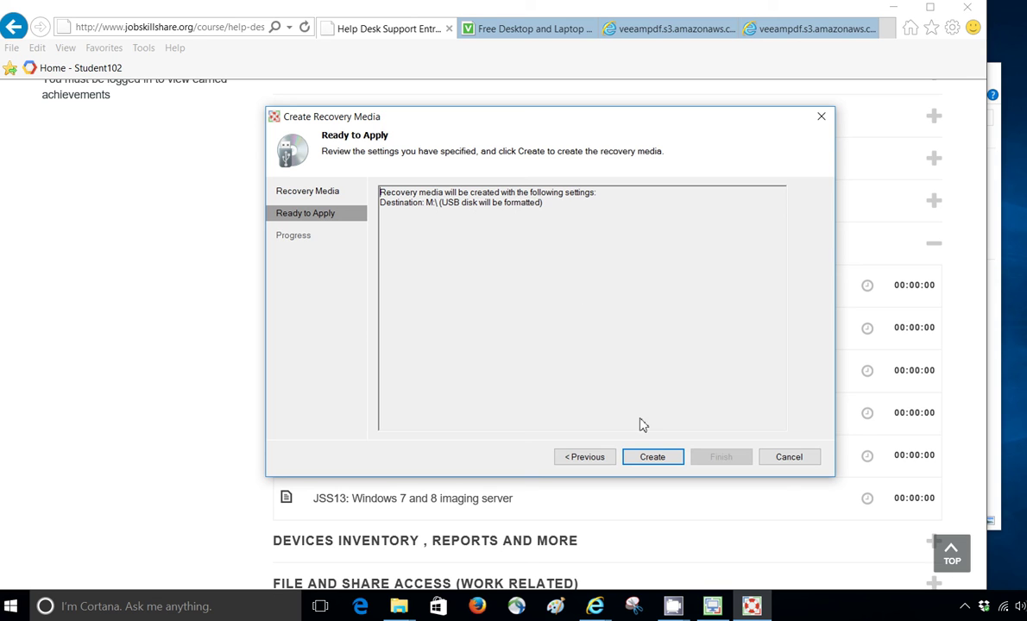
Start creating the recovery media from the Ready to Apply page
click(662, 458)
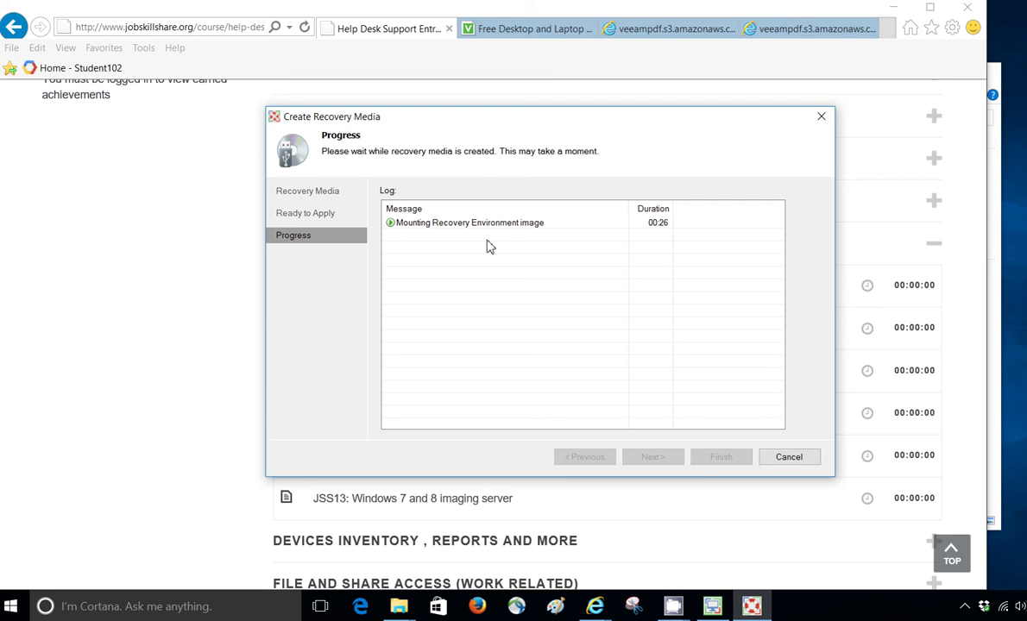
Start an immediate Backup Now run from the Veeam main window, then bring up the Start menu
click(677, 603)
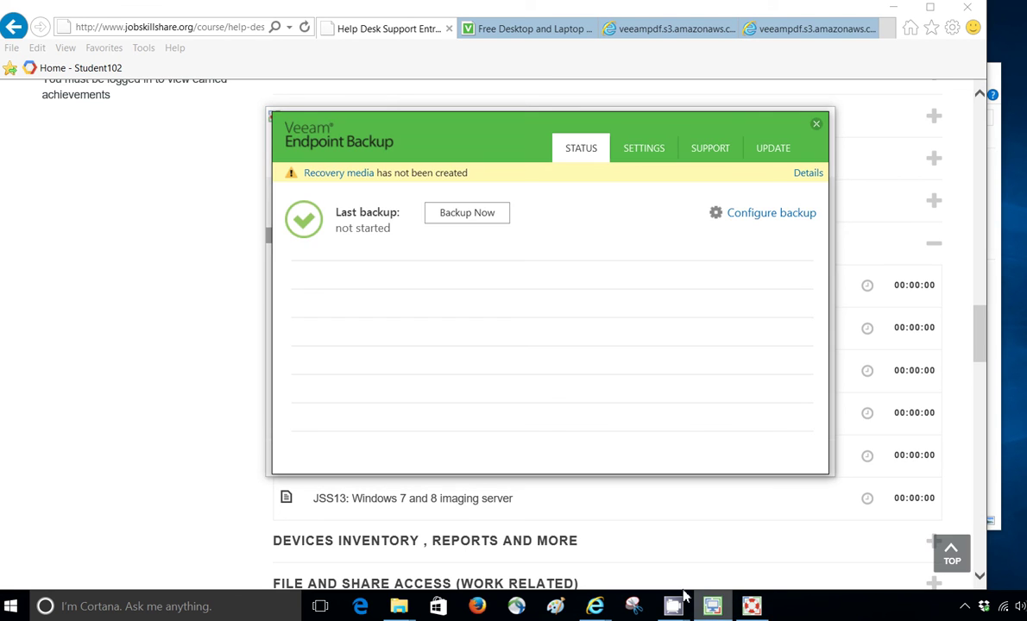
click(467, 215)
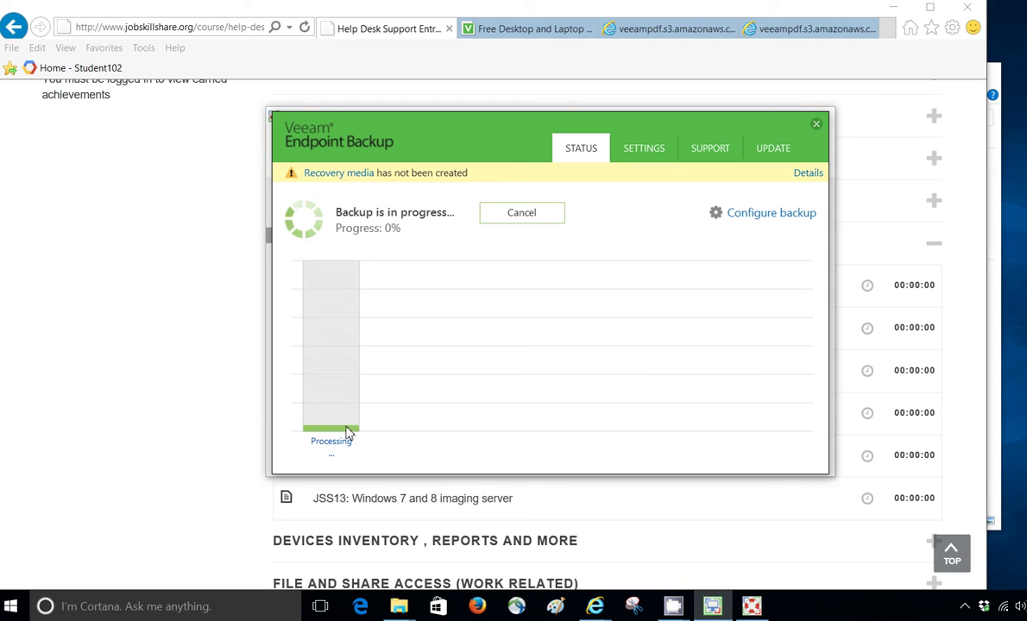
mouse_move(349, 356)
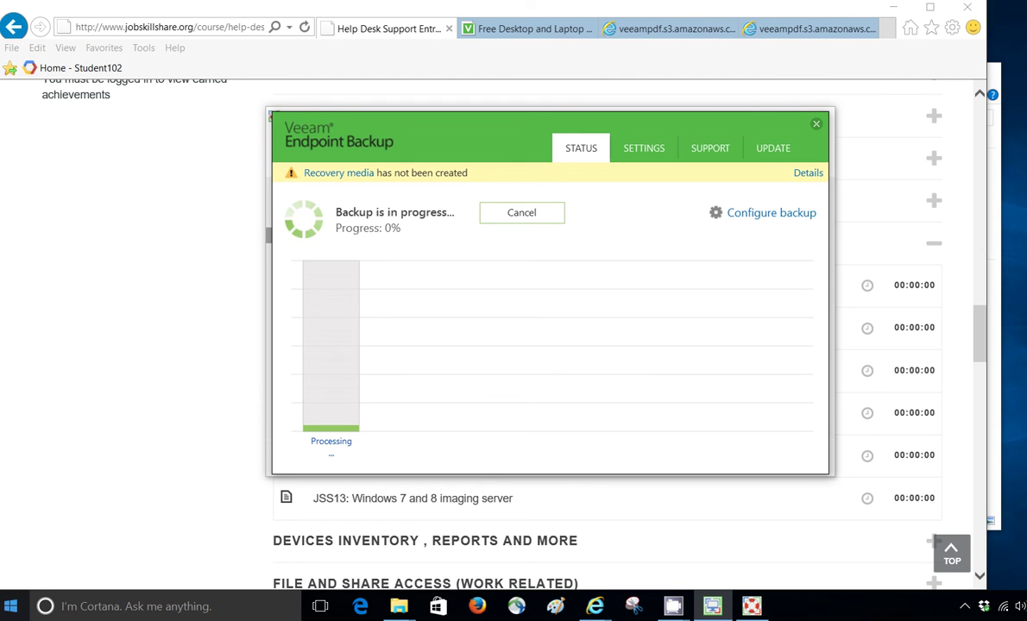
click(12, 606)
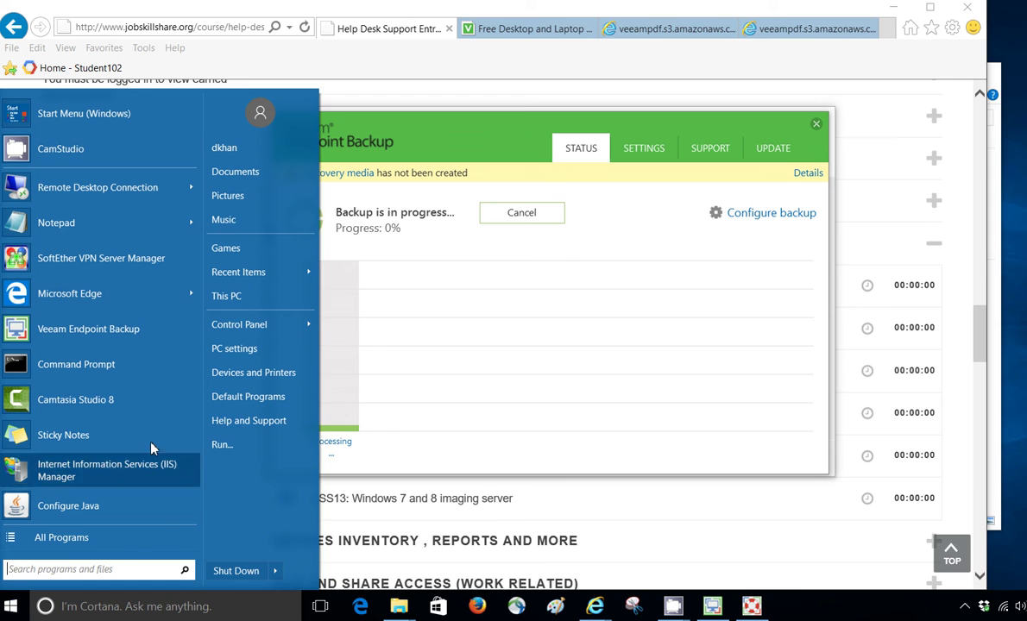
Browse to the VeeamBackup folder on My Passport (O:), then check the recovery media progress log
click(229, 294)
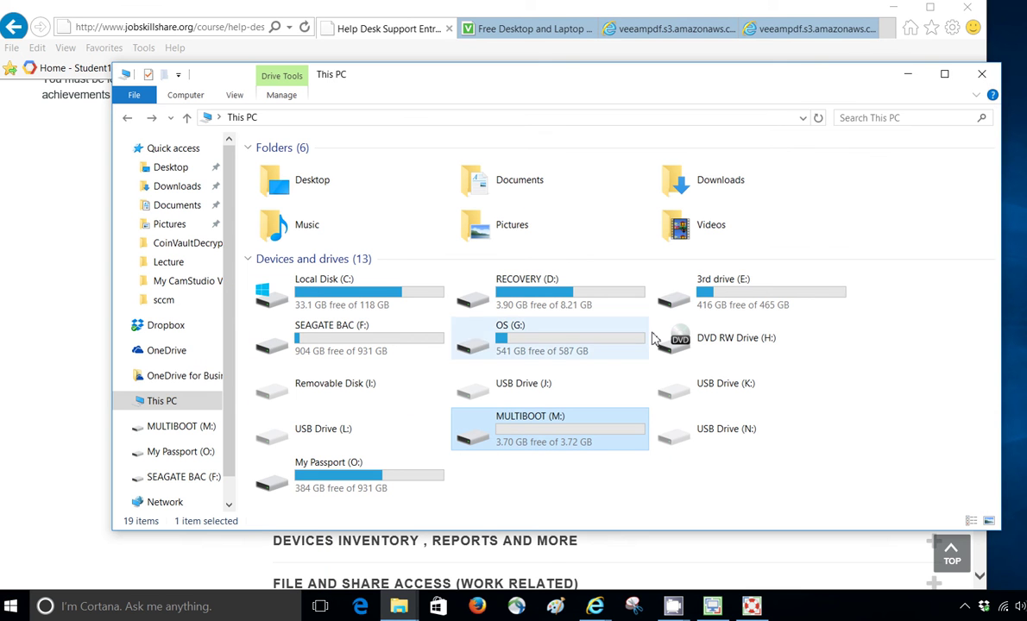
double_click(366, 483)
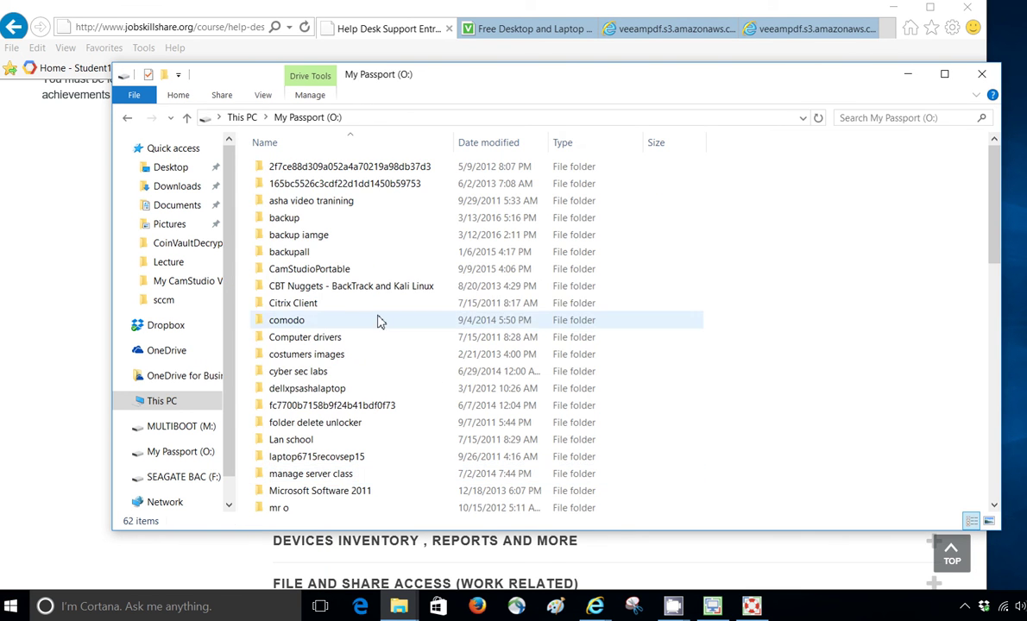
scroll(363, 345, down, 7)
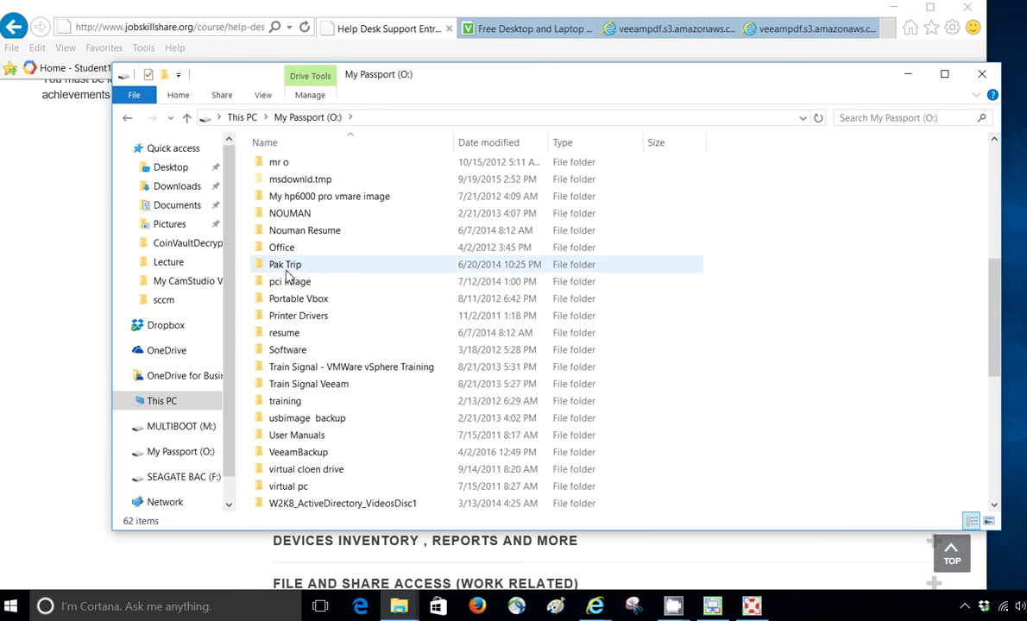
scroll(306, 440, down, 1)
double_click(285, 402)
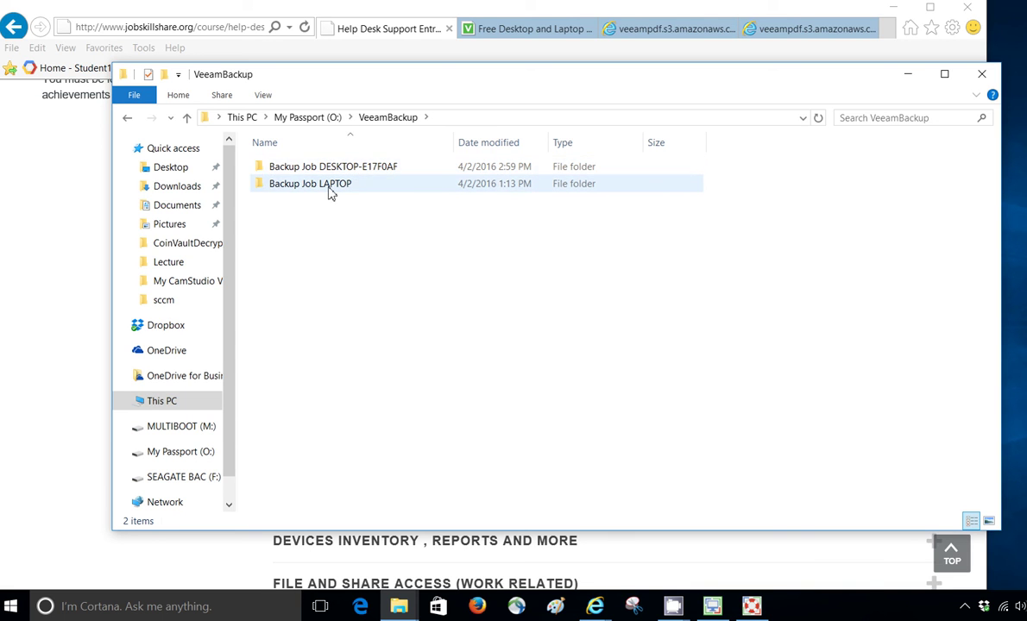
mouse_move(349, 190)
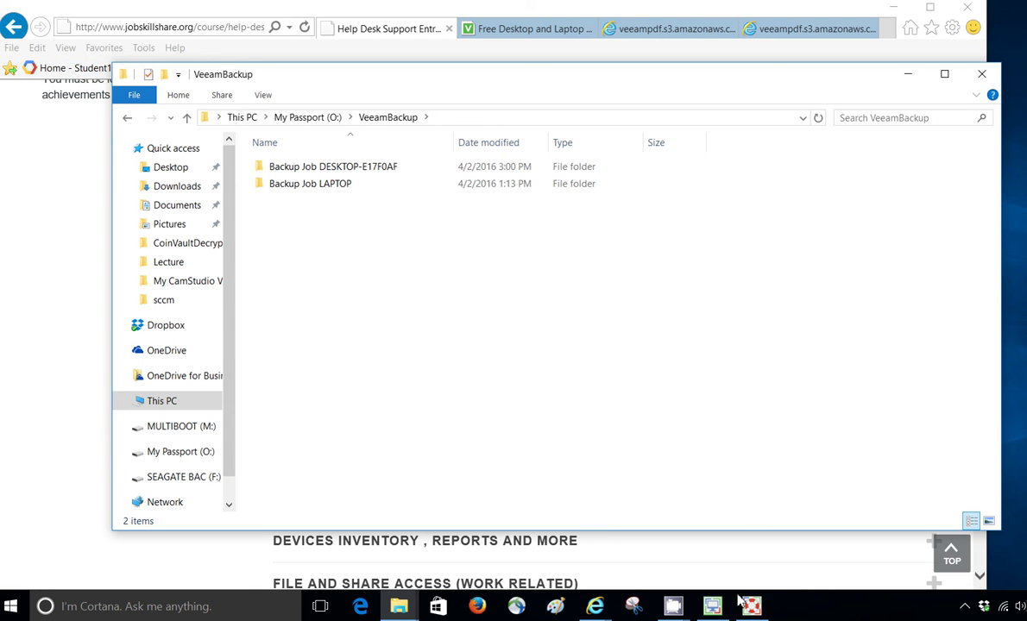
click(758, 611)
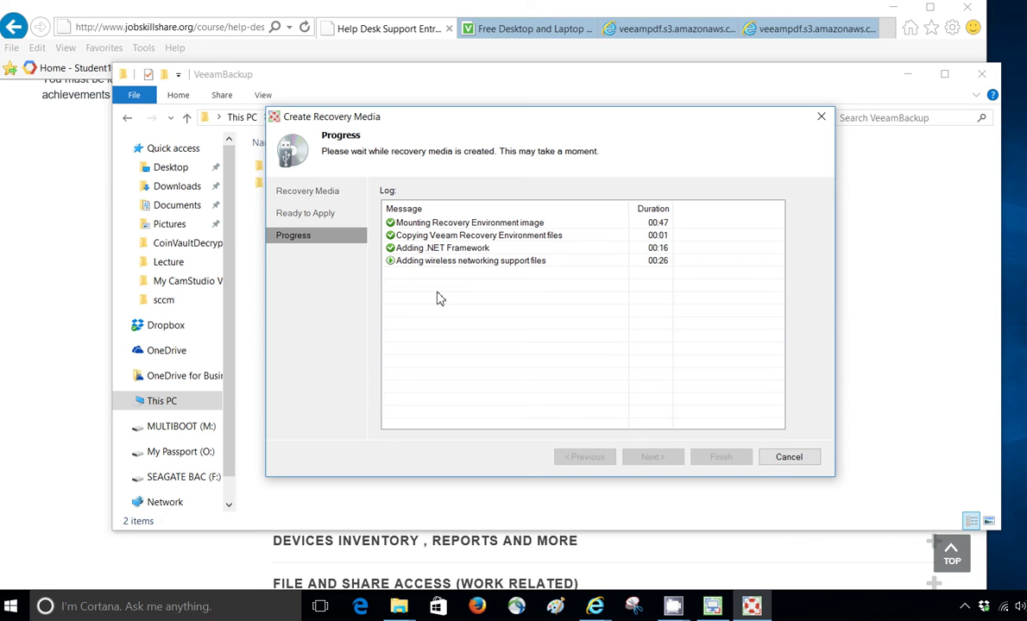
Check the running backup is still at 0%, then return to the veeam.com product page
click(233, 274)
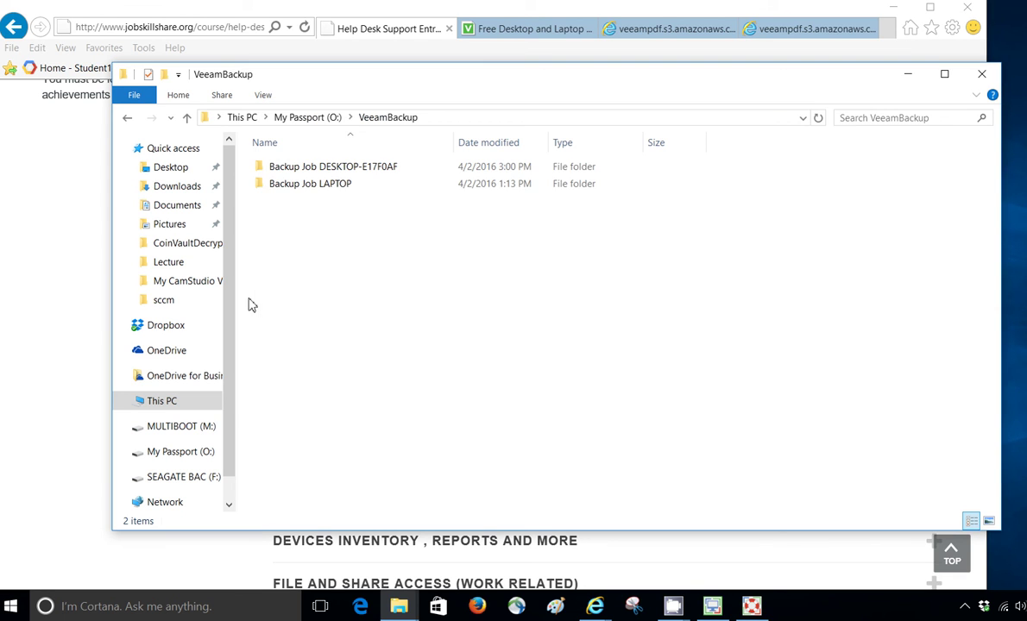
click(712, 606)
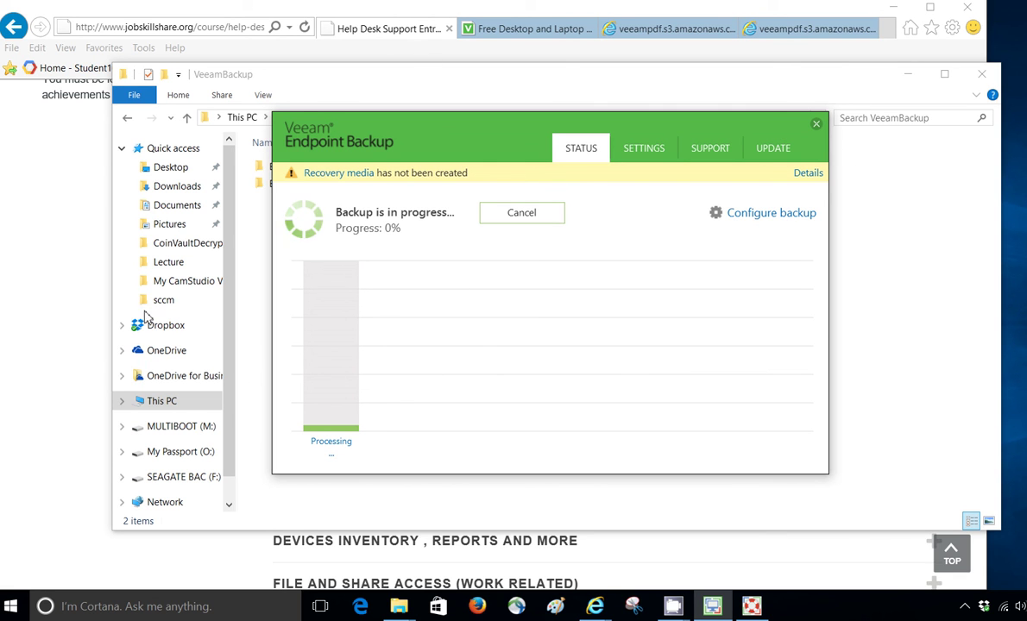
click(522, 32)
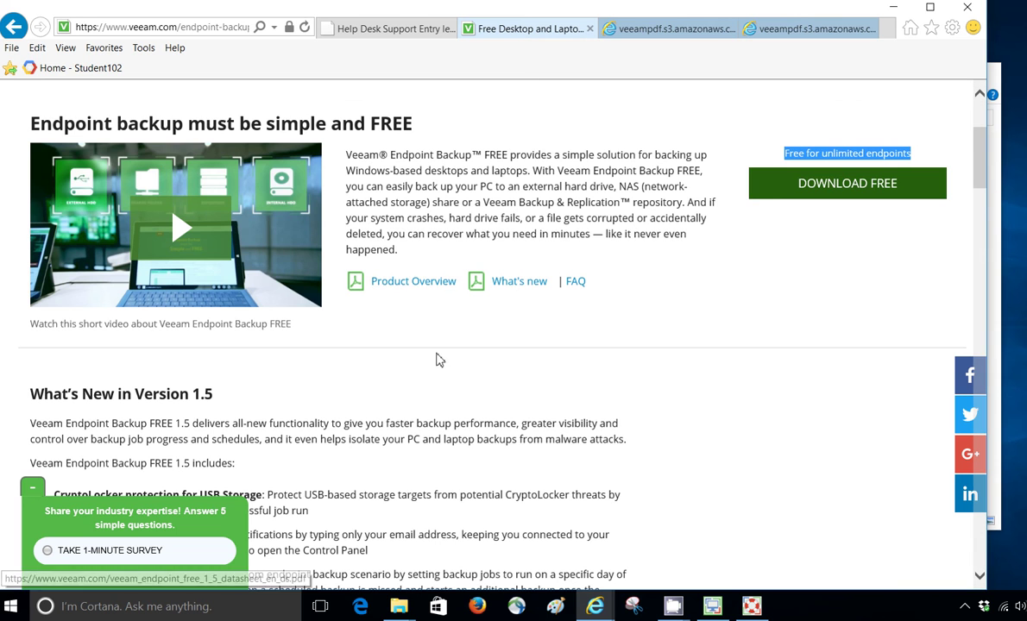
Scroll the veeam.com page down through the What's New in Version 1.5 feature list
scroll(452, 440, down, 3)
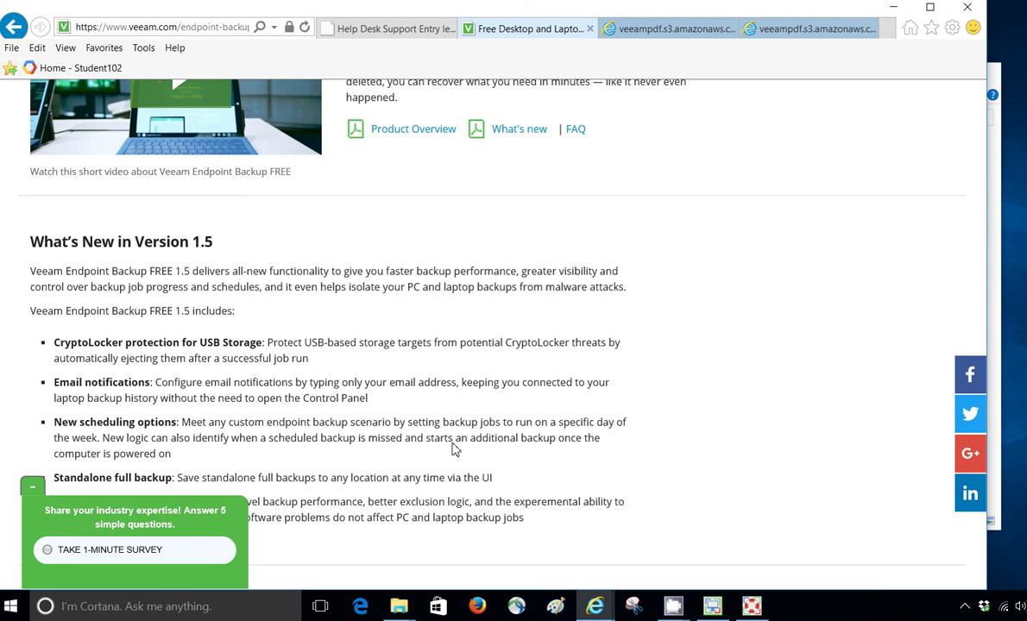
scroll(454, 448, down, 5)
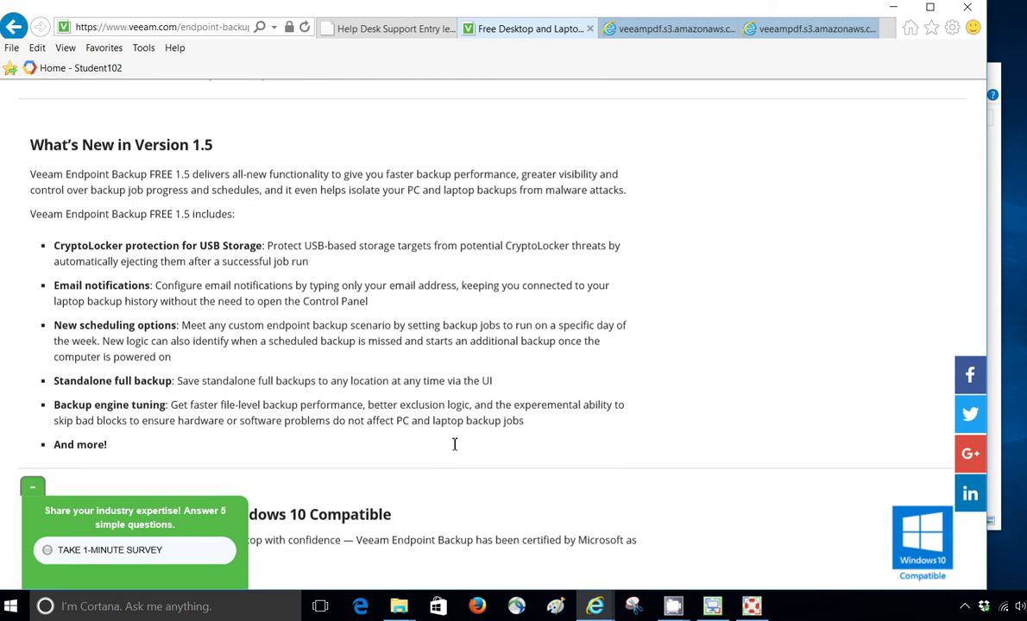